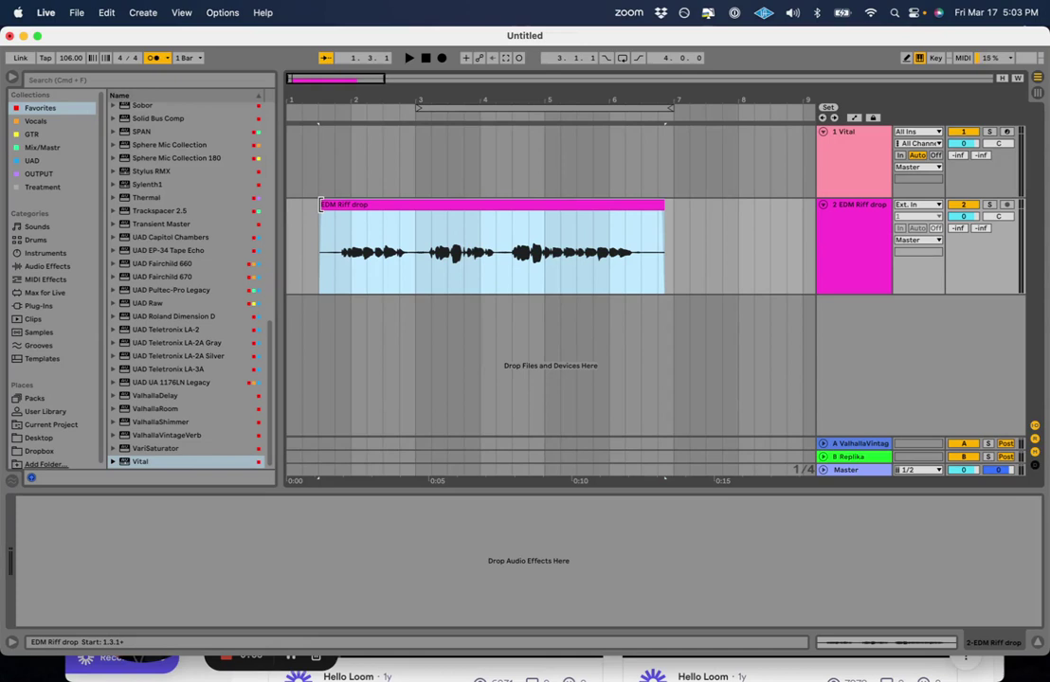
# Select the EDM Riff drop clip and switch to Finder to view its source file, EDM Riff drop.m4a, in Downloads.
pyautogui.click(319, 206)
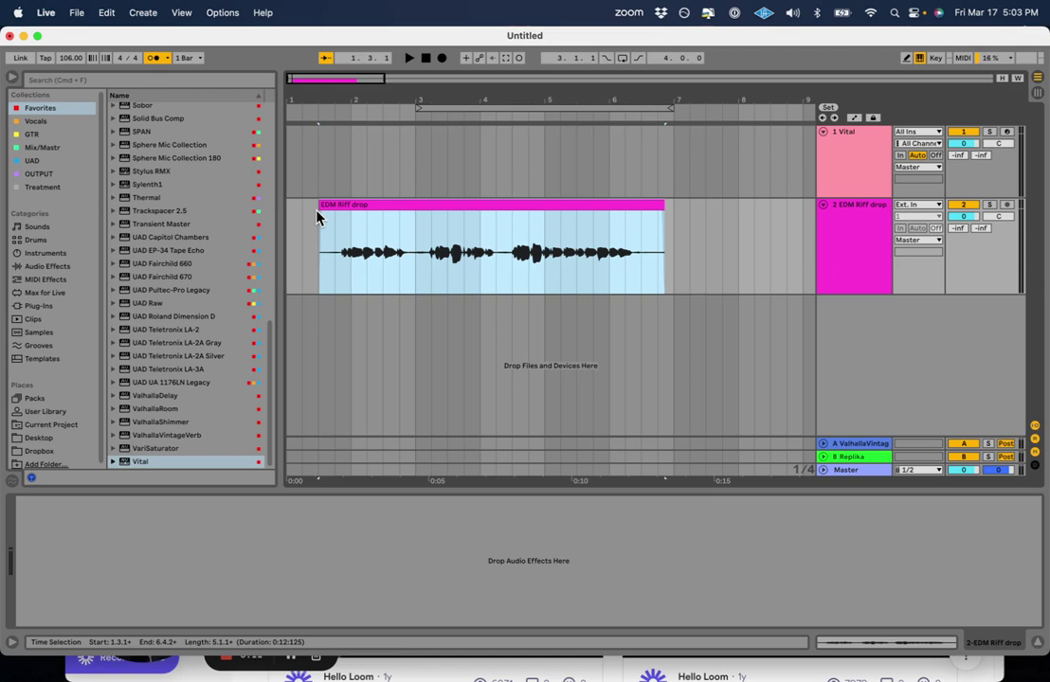
pyautogui.click(377, 207)
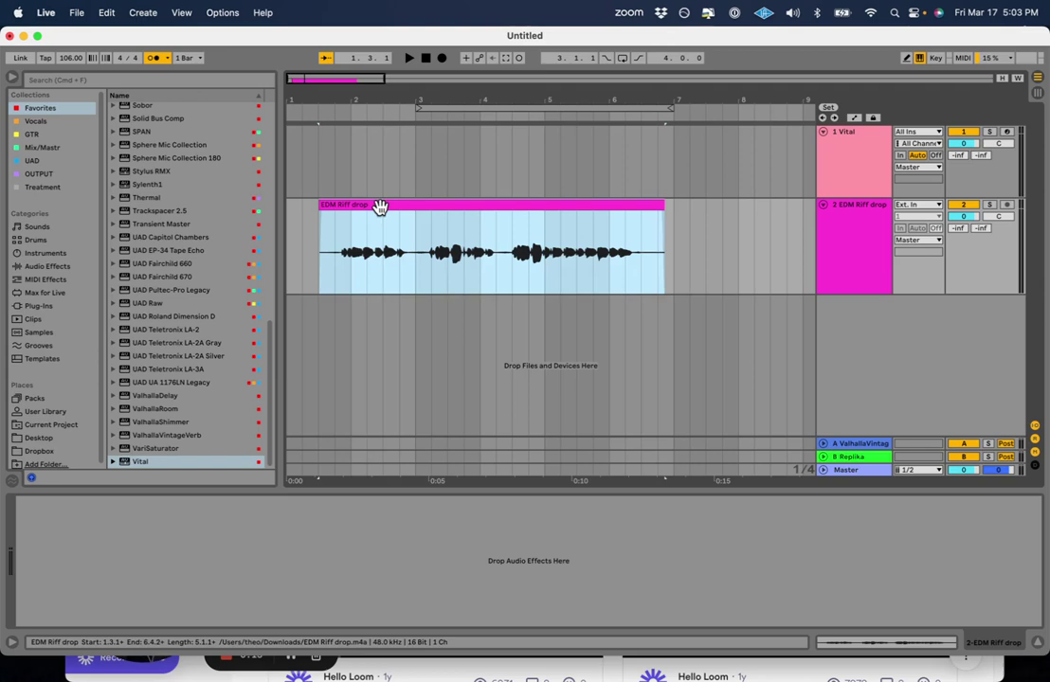
pyautogui.press('super+Tab')
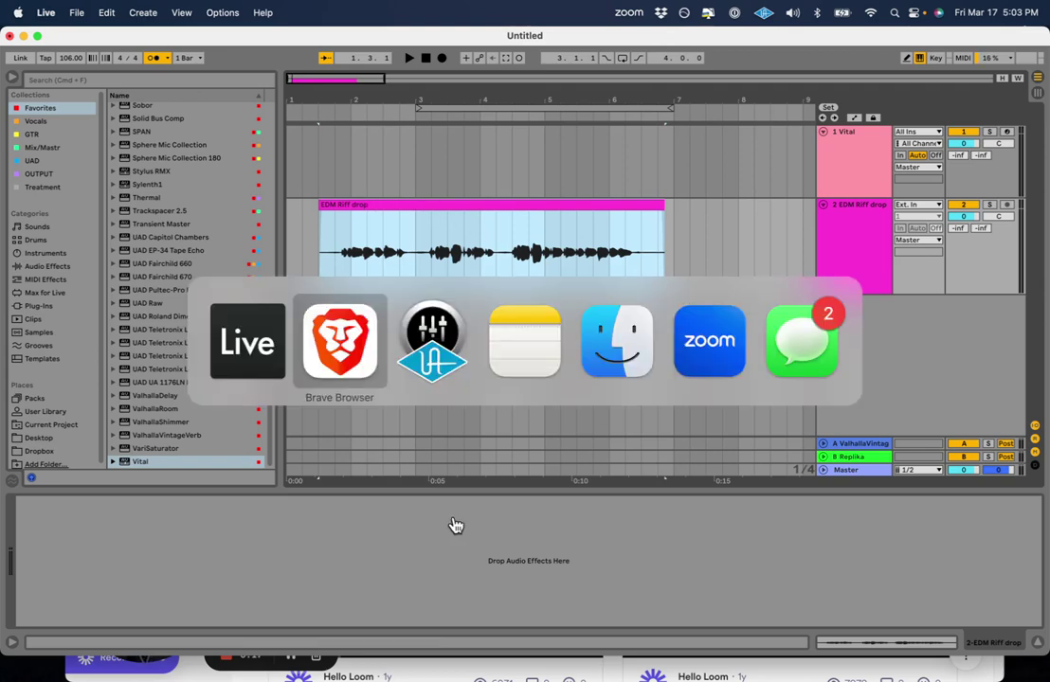
pyautogui.press('super+Tab')
pyautogui.press('super+Tab')
pyautogui.press('super+Tab')
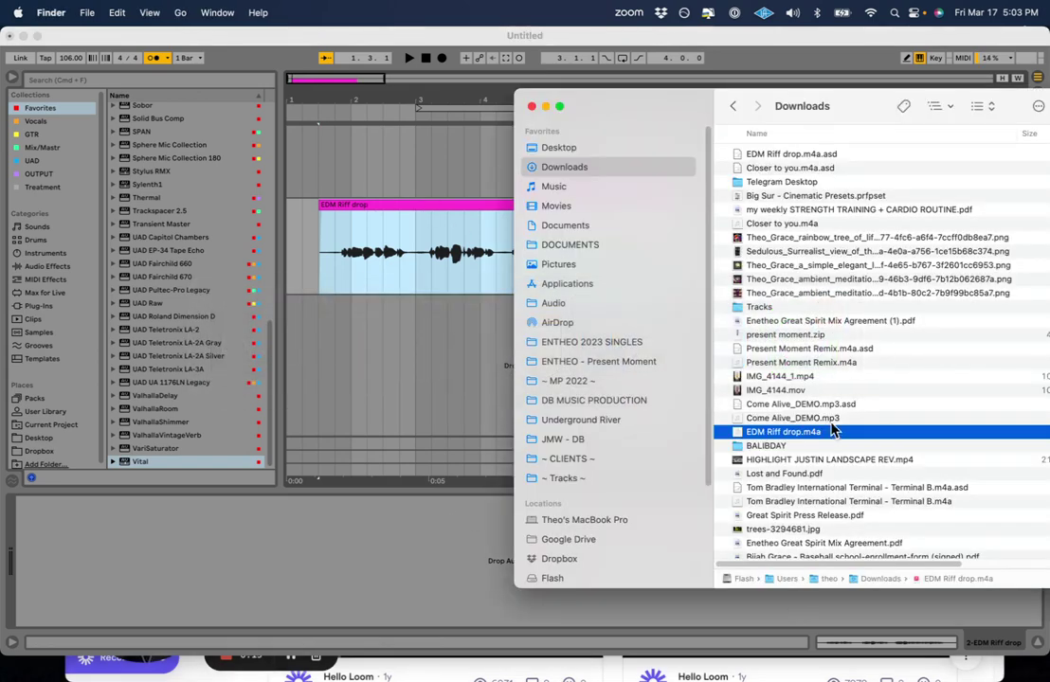
# Switch back to Live, play the EDM Riff drop clip, and trim its end to 6.3.1.
pyautogui.click(369, 204)
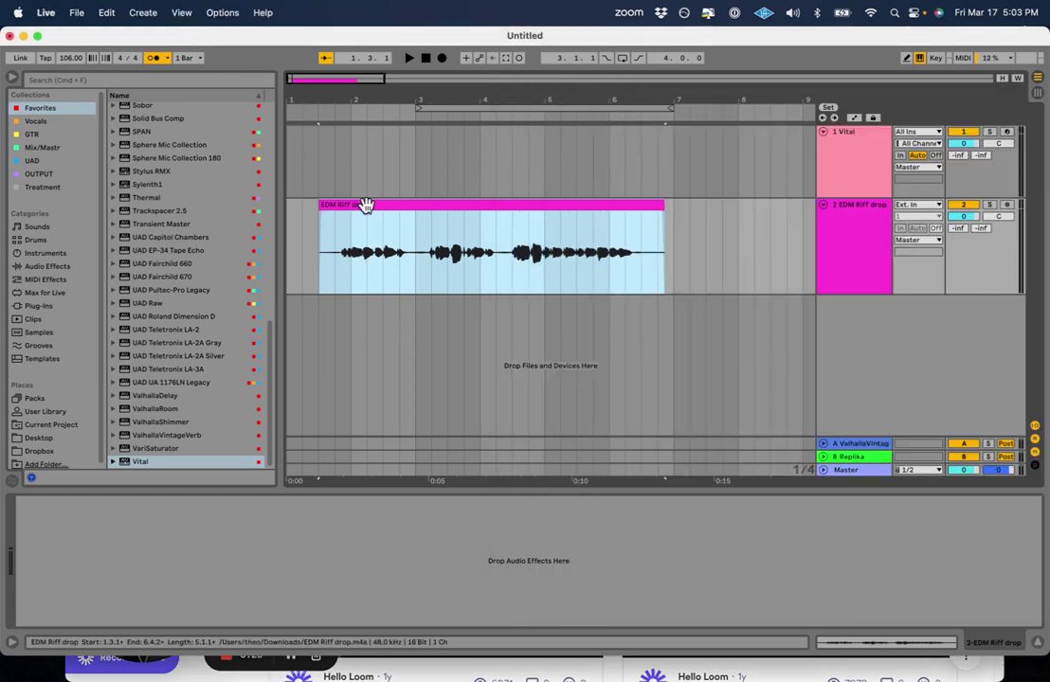
pyautogui.press('space')
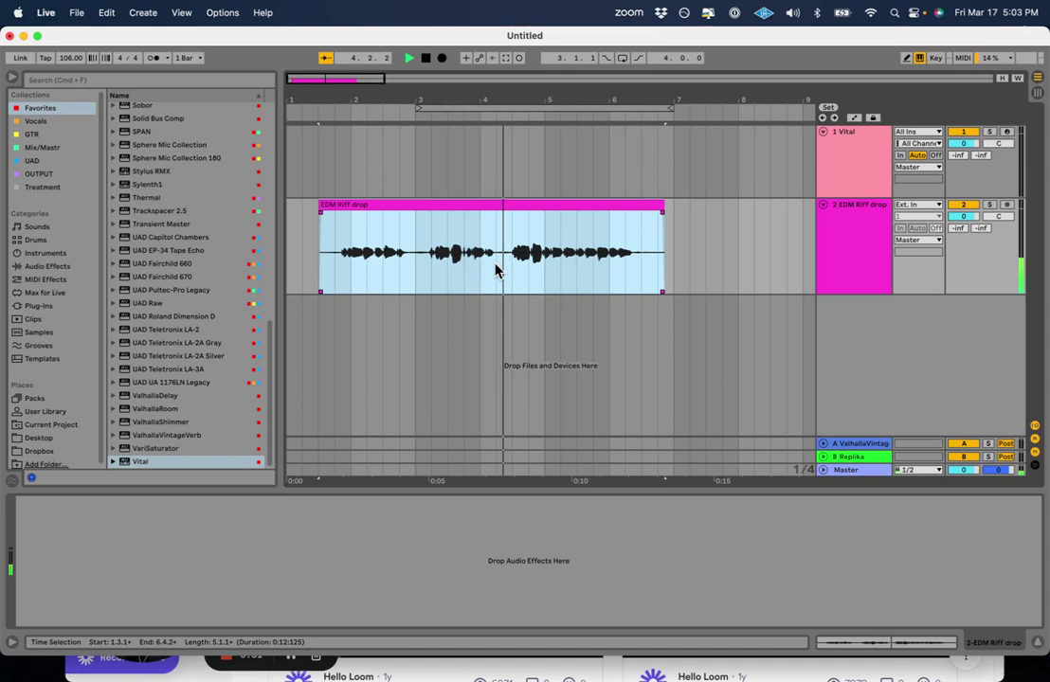
pyautogui.moveTo(661, 205); pyautogui.dragTo(640, 206)
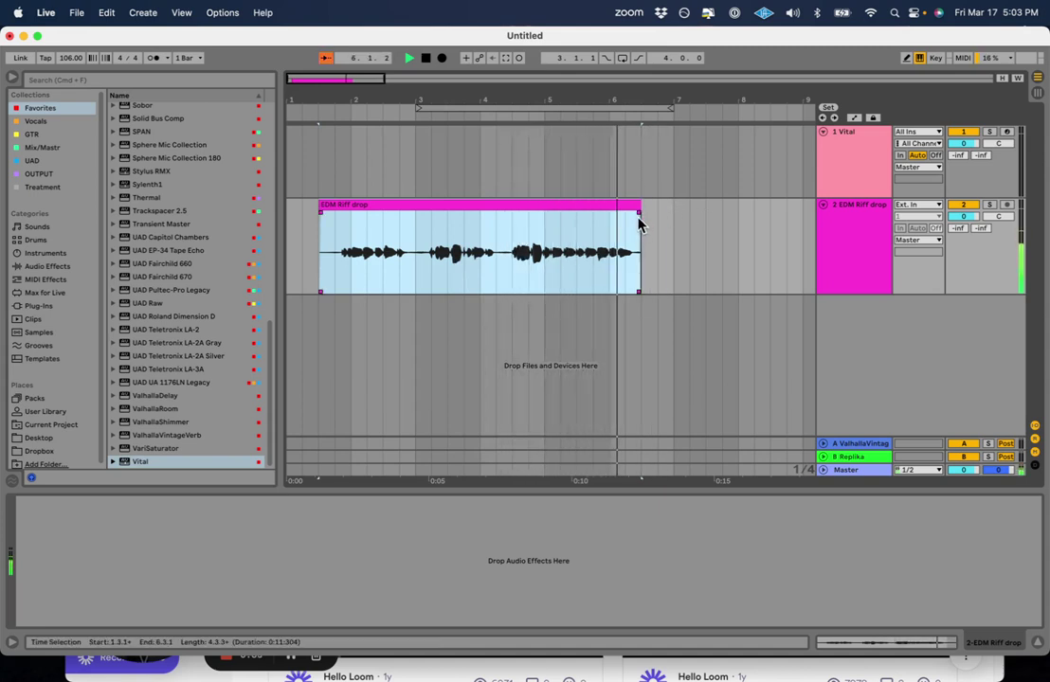
pyautogui.press('space')
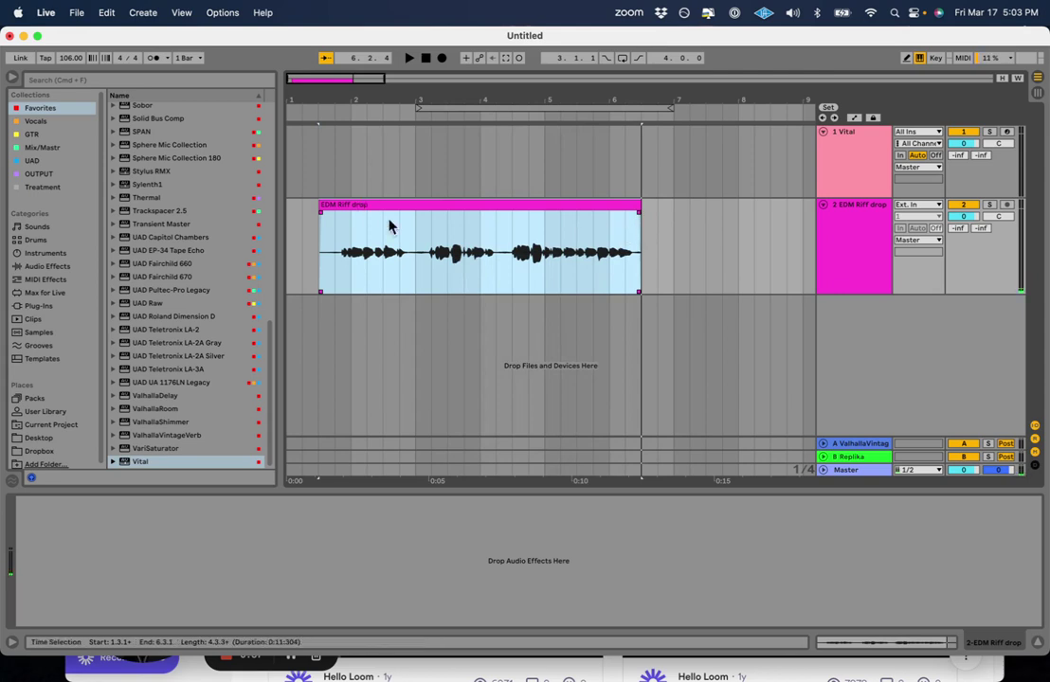
# Trim the riff clip's start to 1.4.2, add a short fade-in before the first note, and listen to the opening.
pyautogui.moveTo(320, 205); pyautogui.dragTo(330, 205)
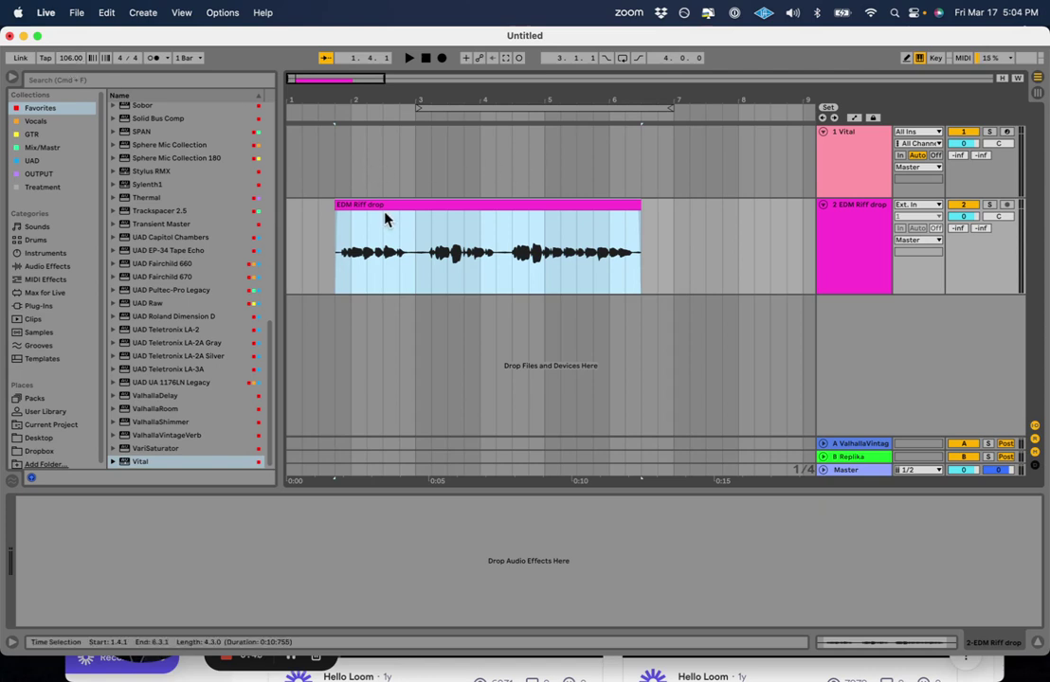
pyautogui.scroll(5, 394, 268)
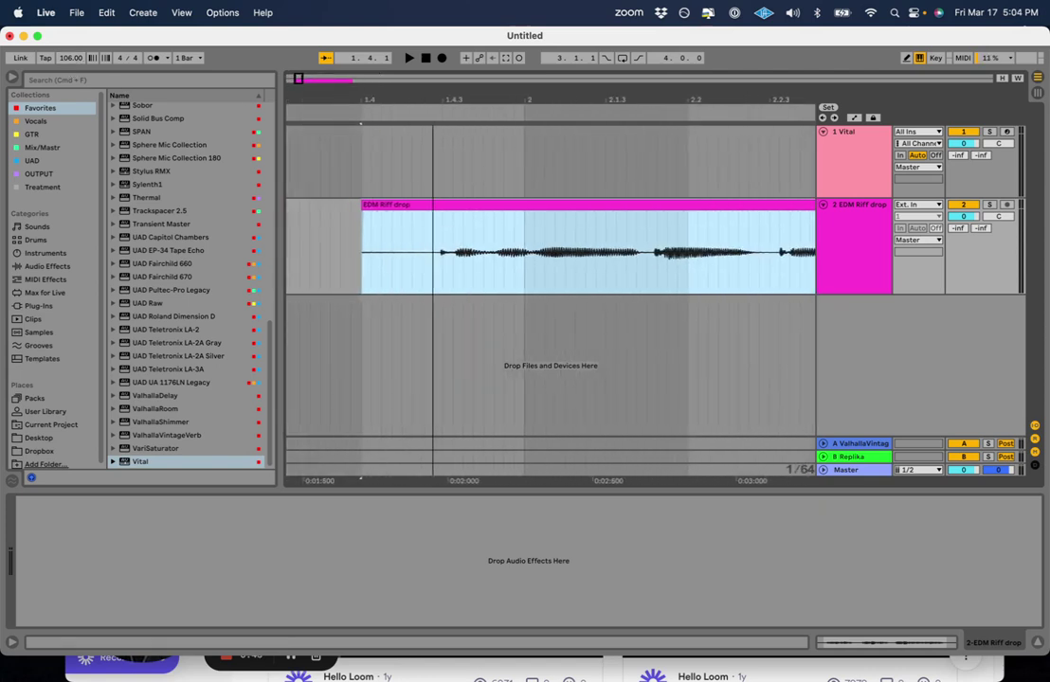
pyautogui.moveTo(366, 210); pyautogui.dragTo(423, 210)
pyautogui.click(427, 219)
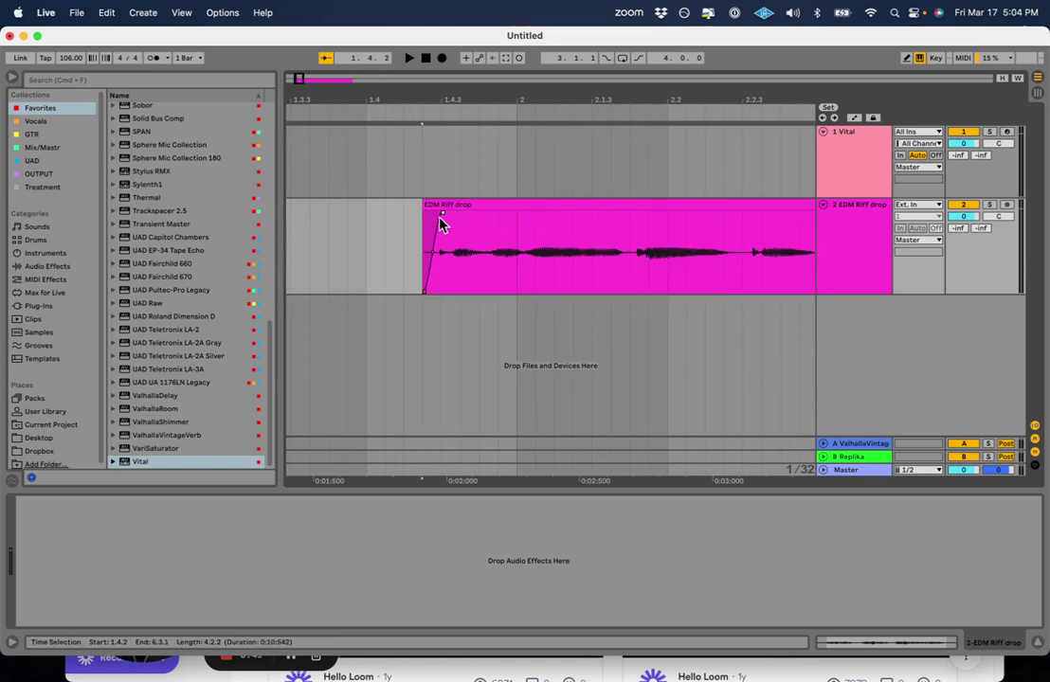
pyautogui.moveTo(439, 100); pyautogui.dragTo(439, 88)
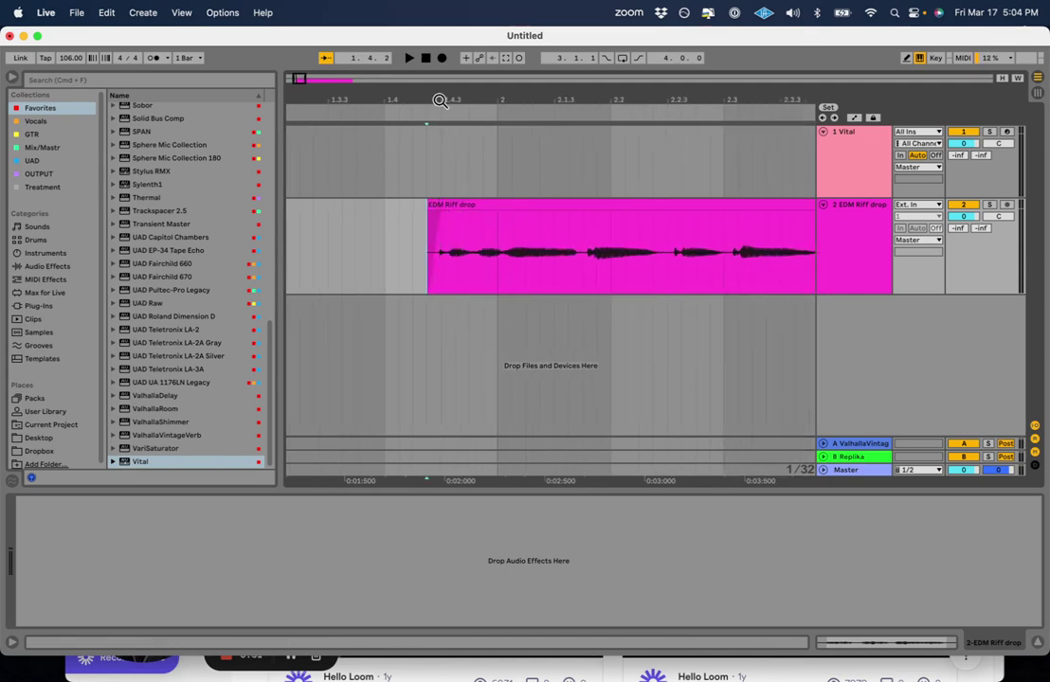
pyautogui.press('space')
pyautogui.press('space')
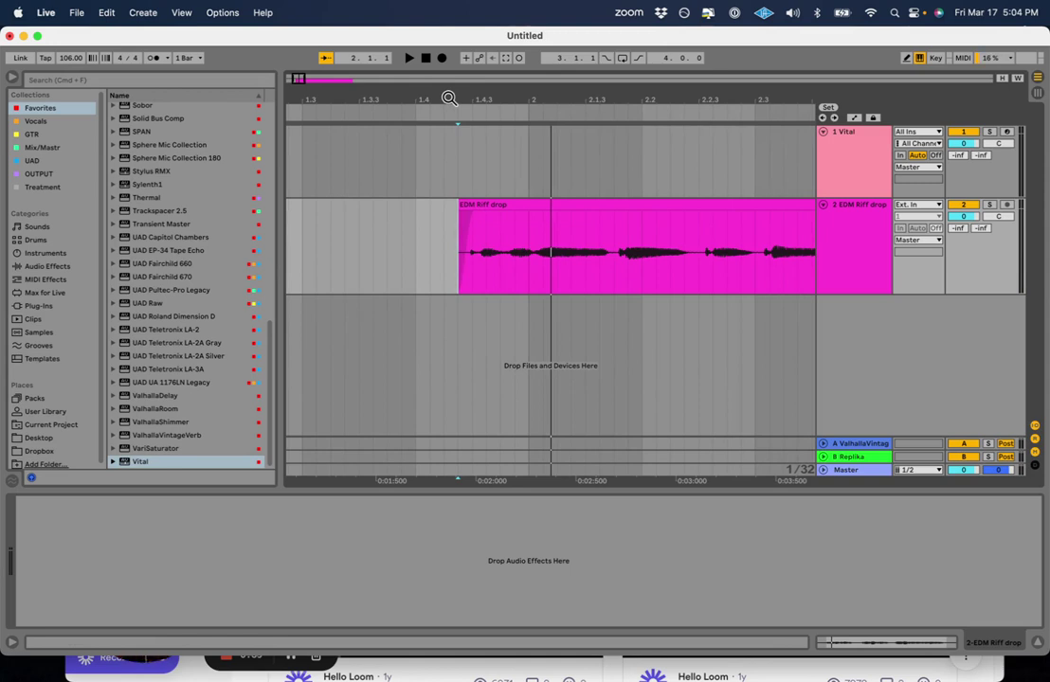
# Nudge the whole riff clip slightly earlier to align the held note with bar 2, and play it from 2.1.1.
pyautogui.click(490, 203)
pyautogui.click(462, 281)
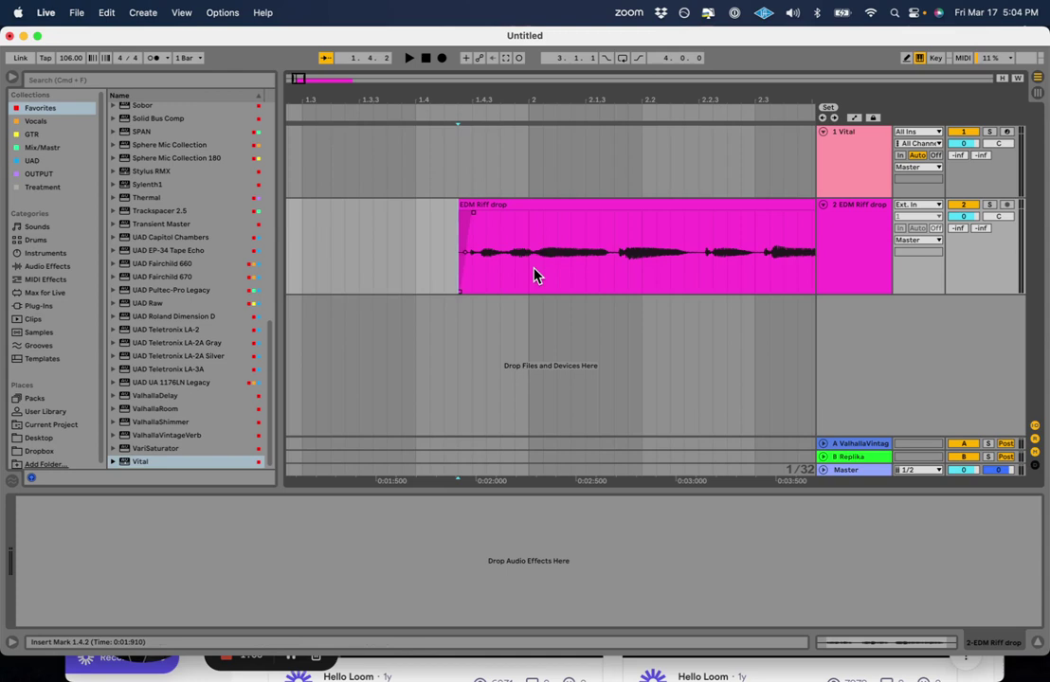
pyautogui.click(559, 203)
pyautogui.moveTo(559, 203); pyautogui.dragTo(553, 272)
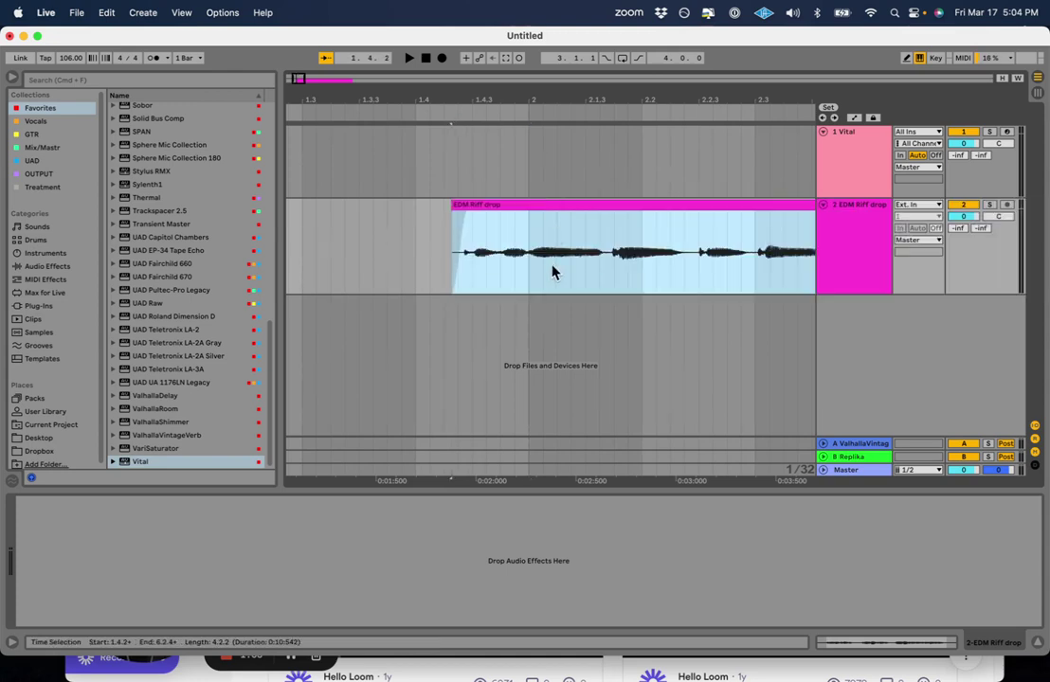
pyautogui.click(529, 271)
pyautogui.press('space')
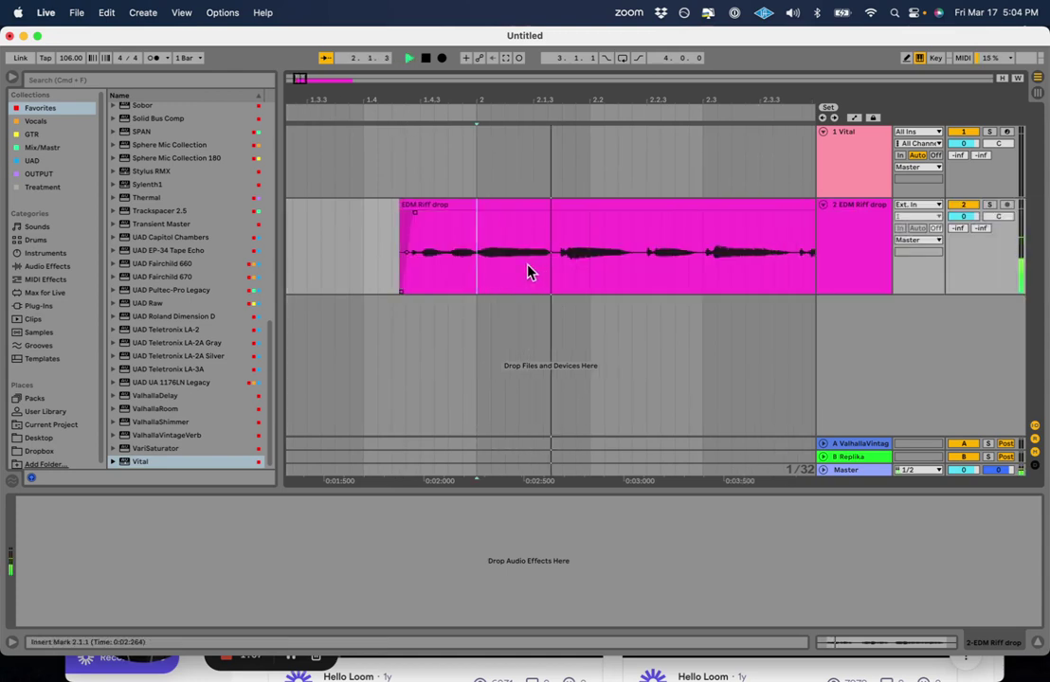
pyautogui.press('space')
pyautogui.press('space')
pyautogui.press('space')
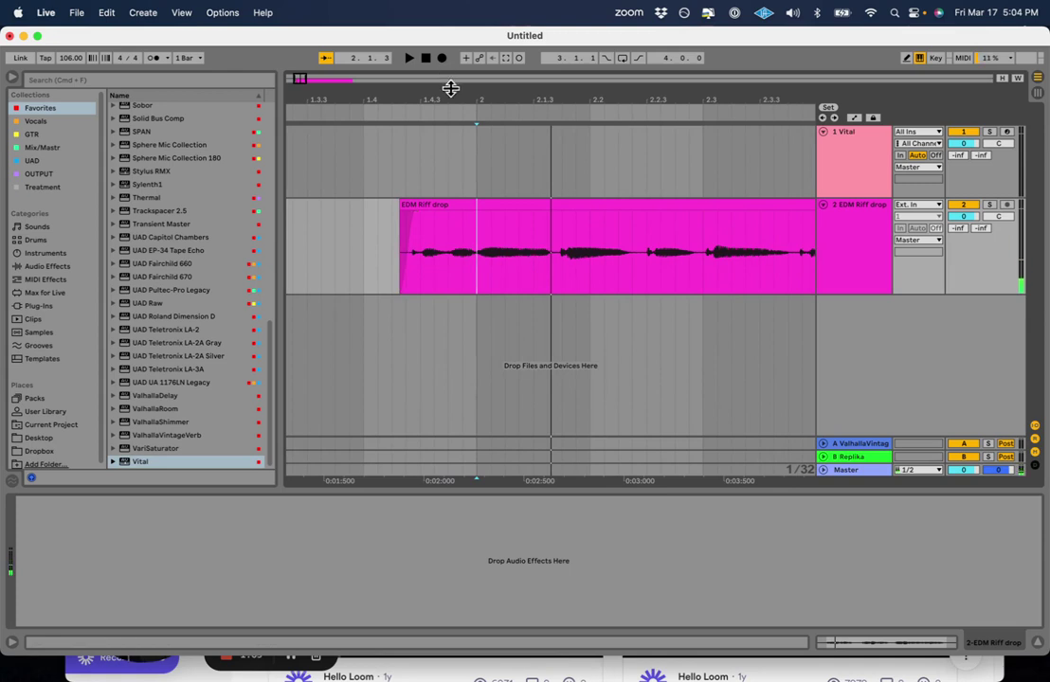
# Split the riff at 3.1.4, move the second phrase earlier to about 2.4.2, and audition the timing.
pyautogui.moveTo(452, 93); pyautogui.dragTo(493, 298)
pyautogui.press('super+e')
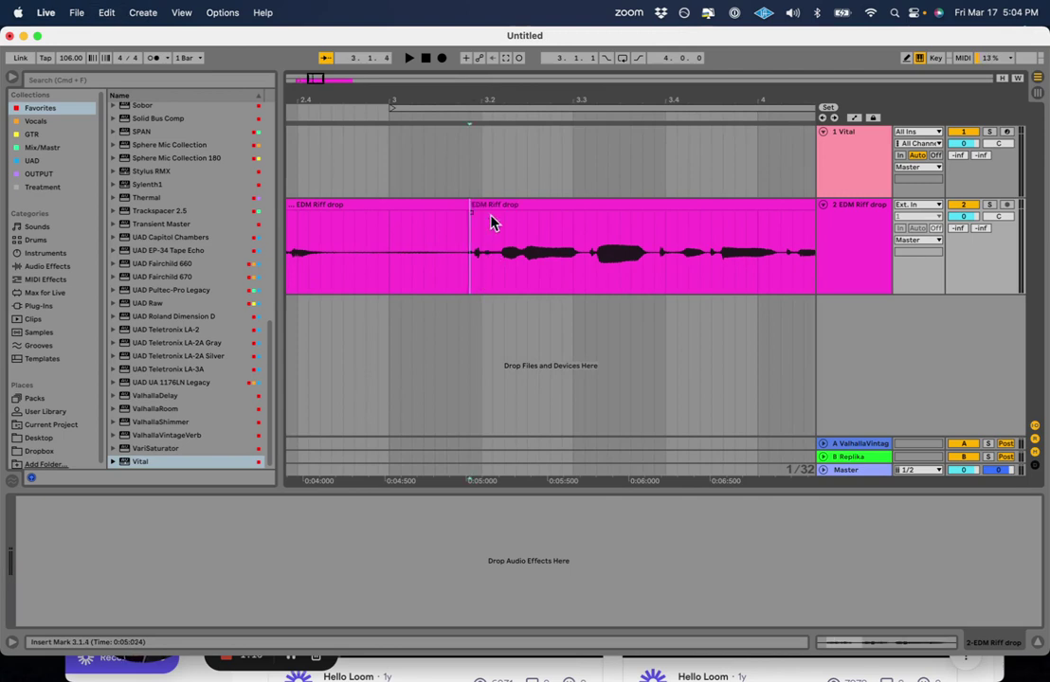
pyautogui.moveTo(457, 101)
pyautogui.mouseDown()
pyautogui.moveTo(611, 175)
pyautogui.moveTo(616, 220)
pyautogui.moveTo(441, 241)
pyautogui.moveTo(599, 271)
pyautogui.moveTo(526, 289)
pyautogui.mouseUp()
pyautogui.press('space')
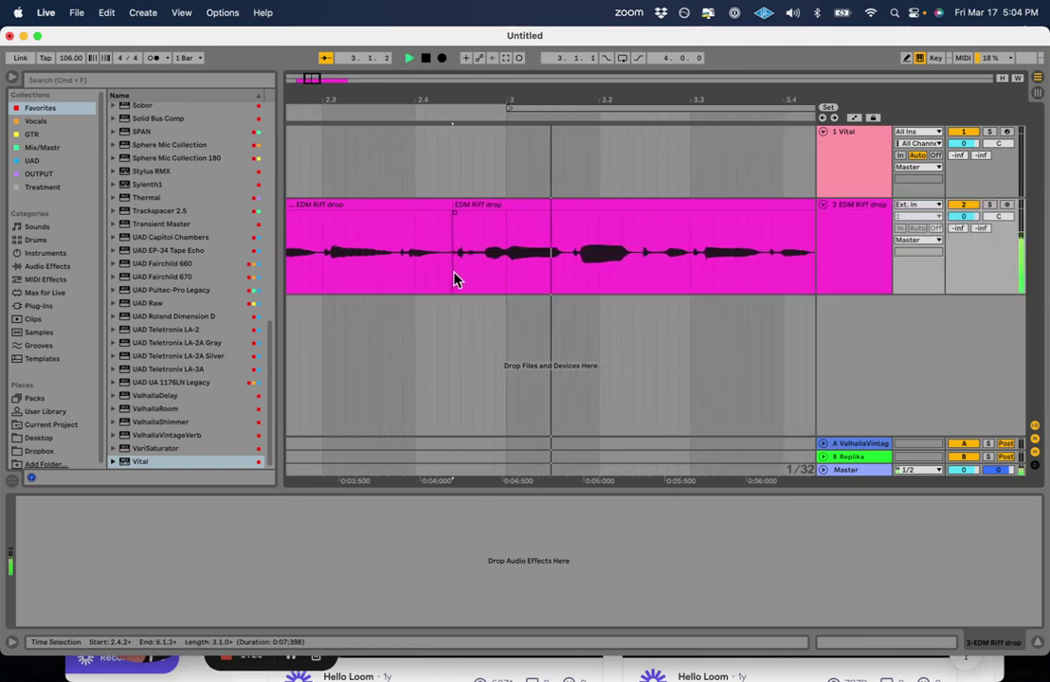
pyautogui.press('space')
# Split the riff at 4.1.3 before the third phrase, move that phrase earlier to 3.4.3, and play the transition.
pyautogui.moveTo(542, 86); pyautogui.dragTo(290, 93)
pyautogui.click(444, 284)
pyautogui.press('space')
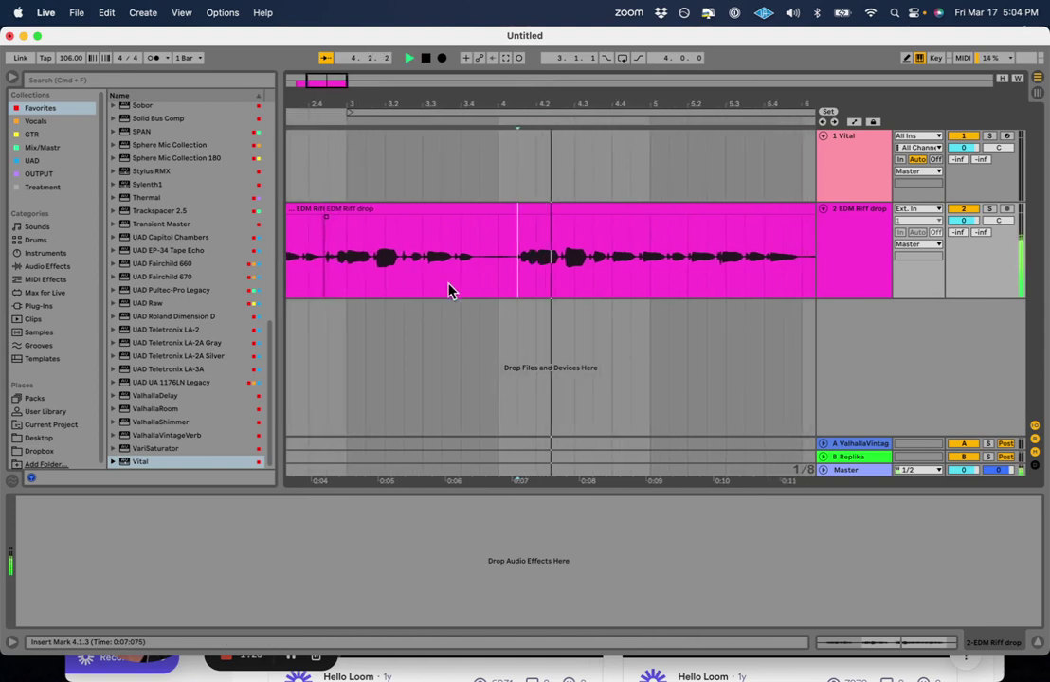
pyautogui.press('space')
pyautogui.moveTo(500, 103); pyautogui.dragTo(513, 248)
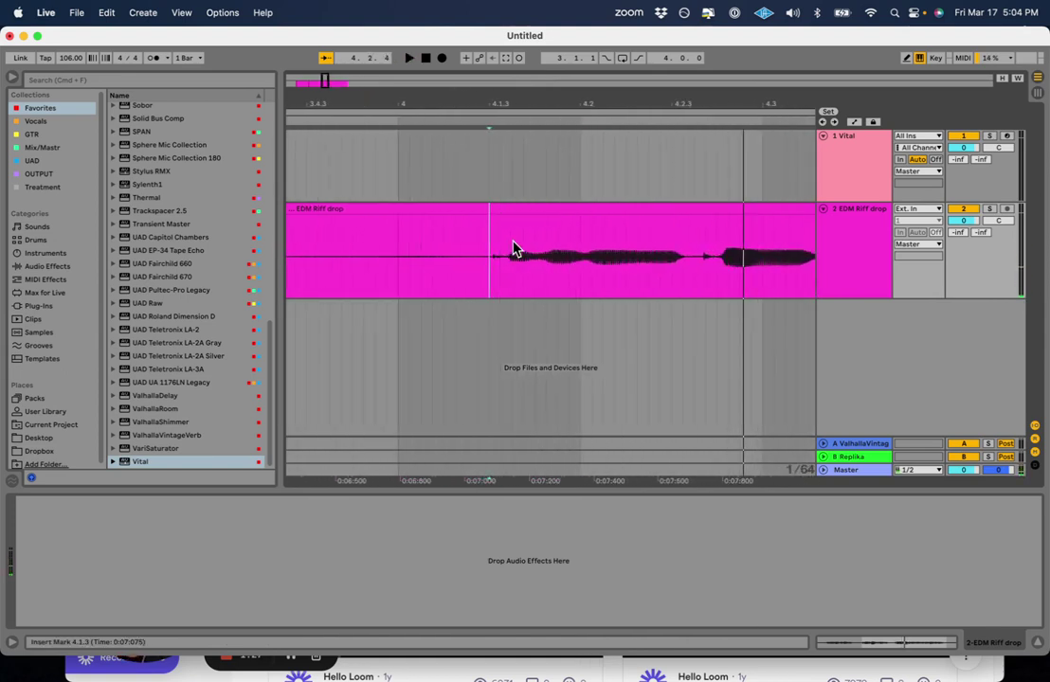
pyautogui.moveTo(550, 206); pyautogui.dragTo(497, 276)
pyautogui.moveTo(327, 269); pyautogui.dragTo(498, 275)
pyautogui.click(305, 121)
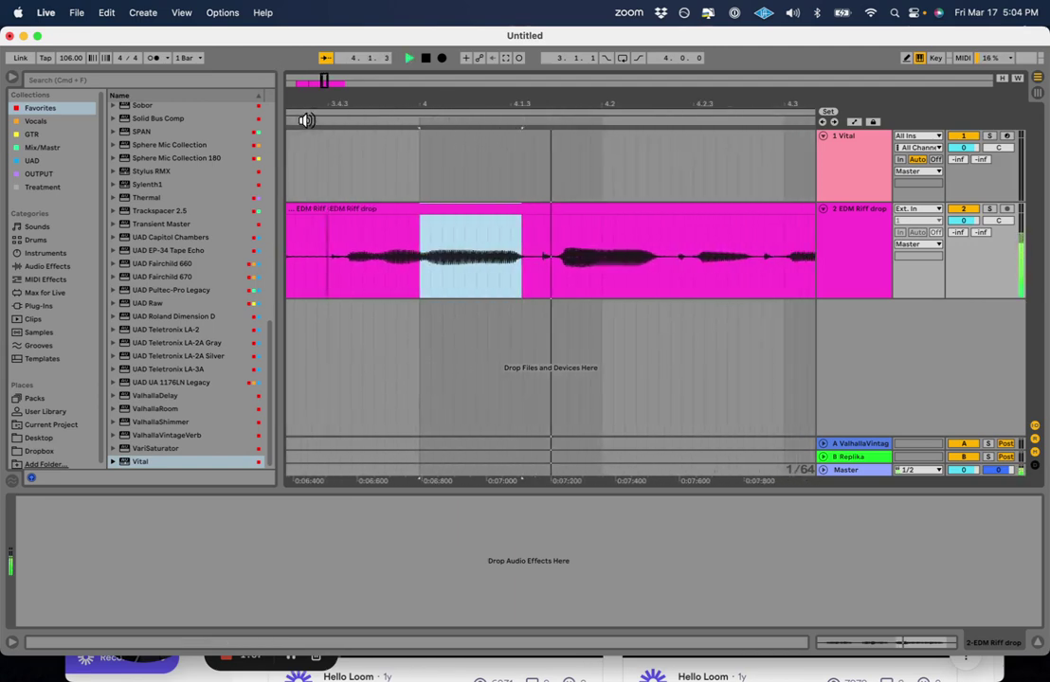
pyautogui.press('space')
# Trim the third clip's end to 5.4.1 and consolidate all three riff clips into one.
pyautogui.moveTo(366, 97); pyautogui.dragTo(518, 47)
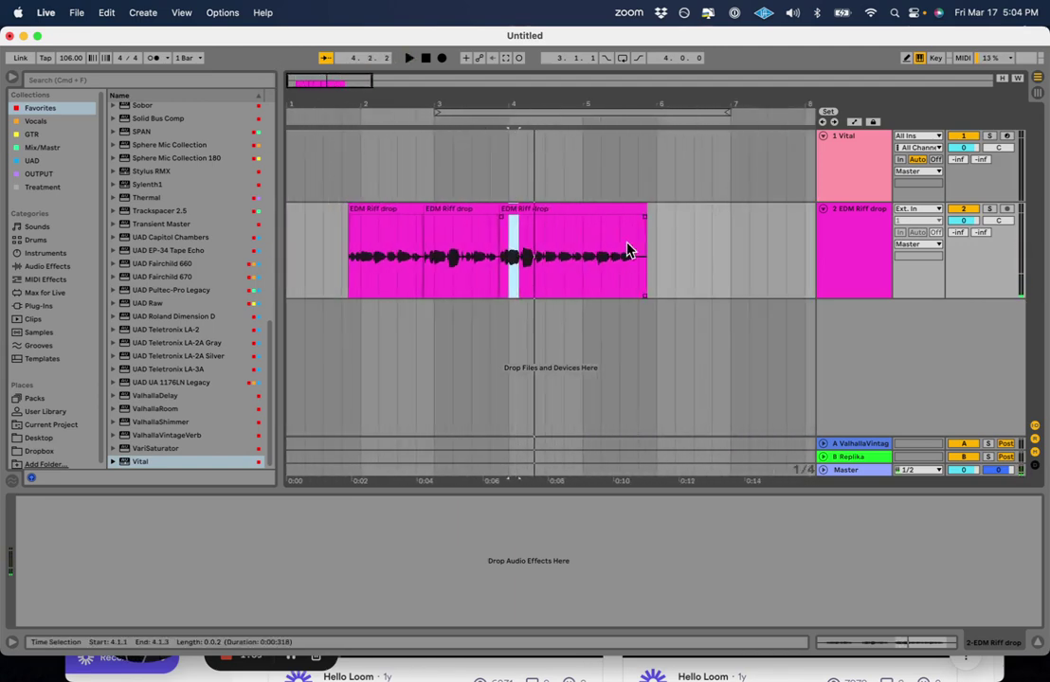
pyautogui.moveTo(646, 209); pyautogui.dragTo(638, 208)
pyautogui.click(378, 209)
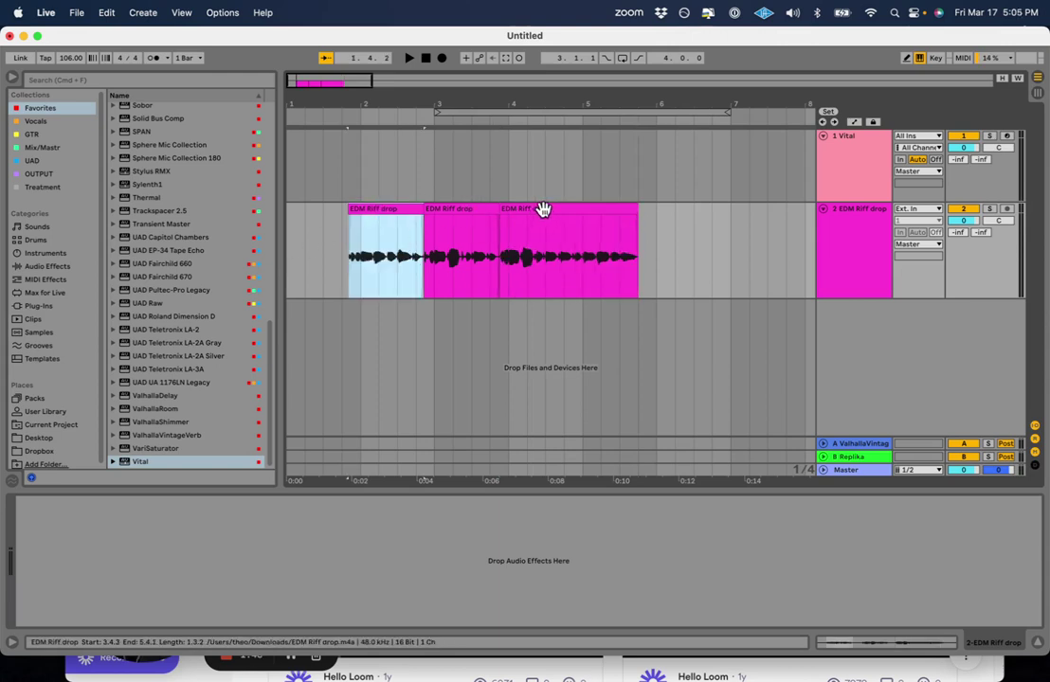
pyautogui.moveTo(360, 218); pyautogui.dragTo(555, 220)
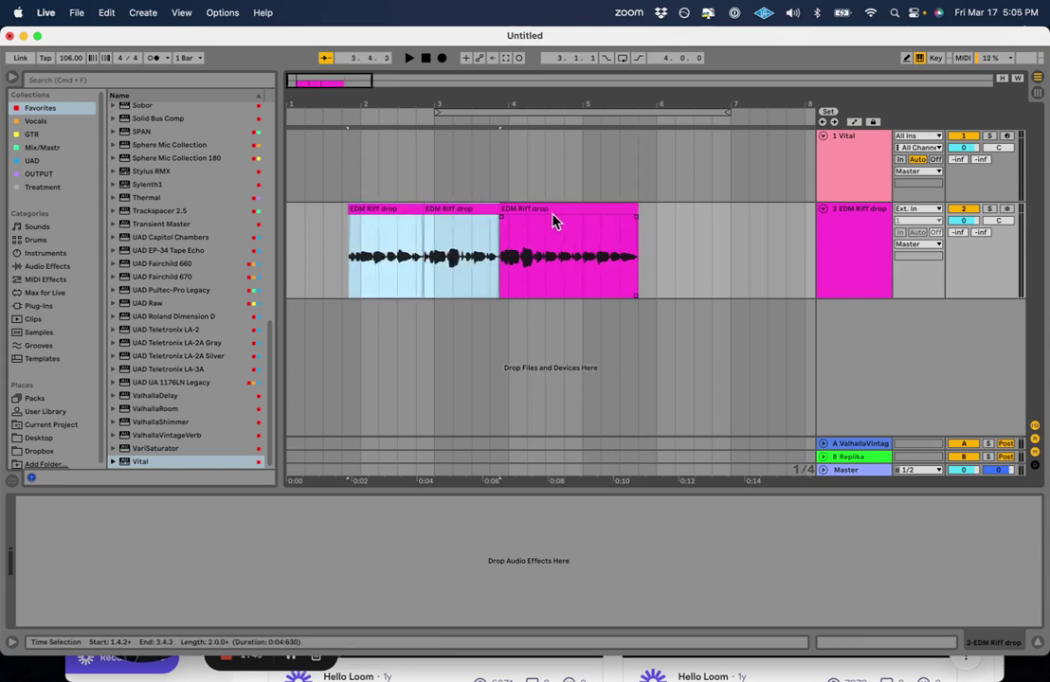
pyautogui.keyDown('shift'); pyautogui.click(566, 223); pyautogui.keyUp('shift')
pyautogui.press('super+j')
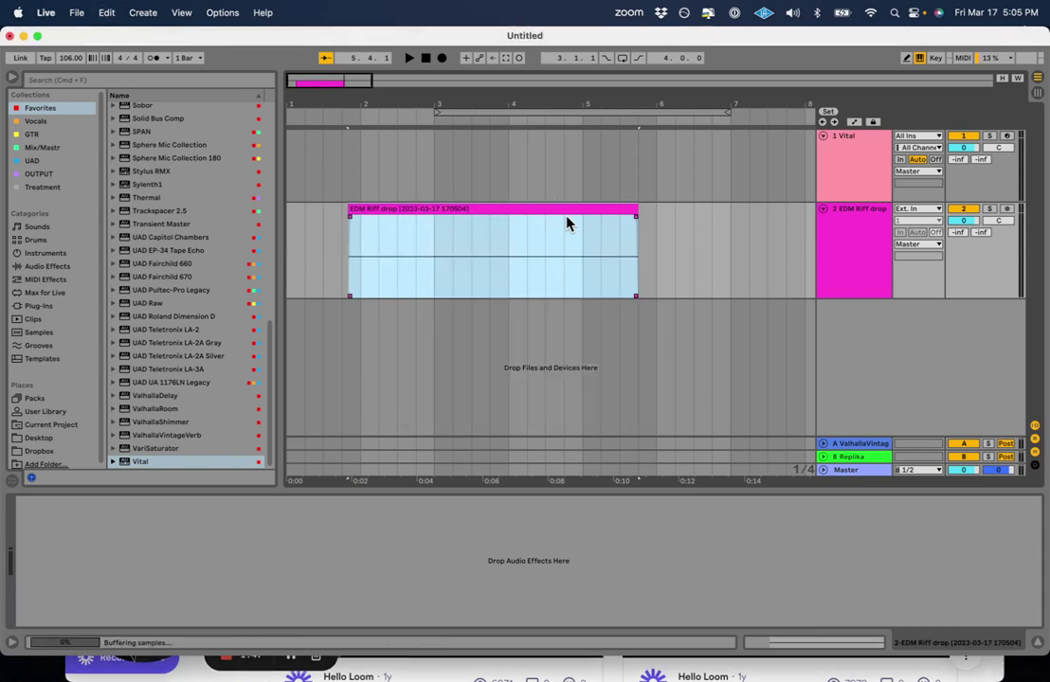
# Convert the consolidated riff clip's melody to a new MIDI track.
pyautogui.click(458, 207)
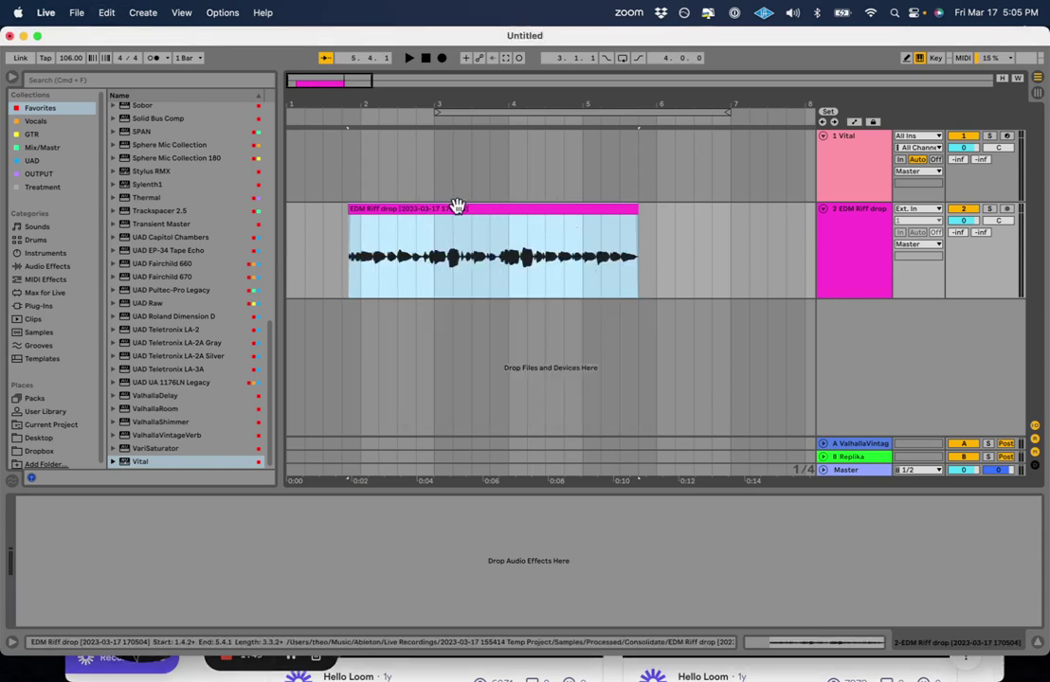
pyautogui.rightClick(454, 208)
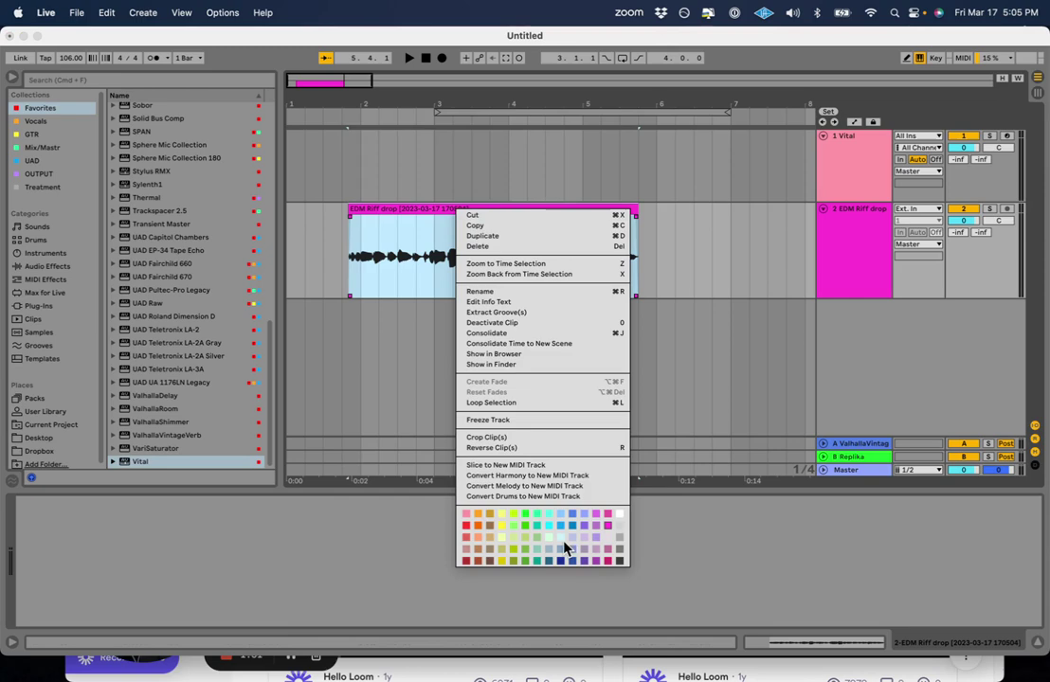
pyautogui.click(498, 486)
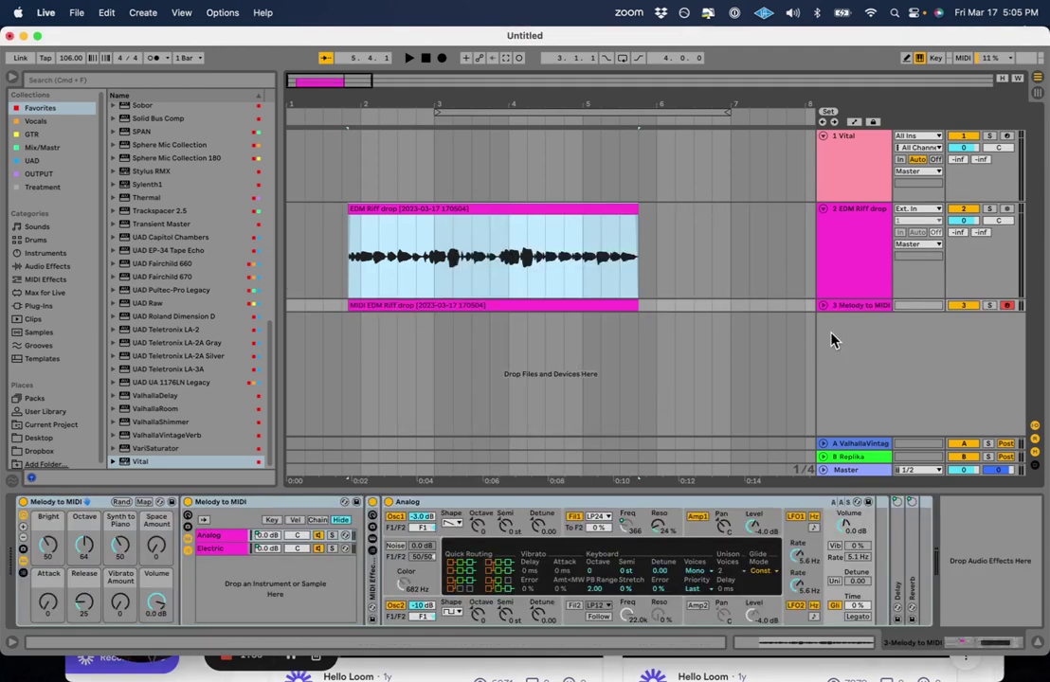
# Unfold and enlarge the Melody to MIDI track, collapse the EDM Riff drop audio track, and show the MIDI track's devices.
pyautogui.click(823, 306)
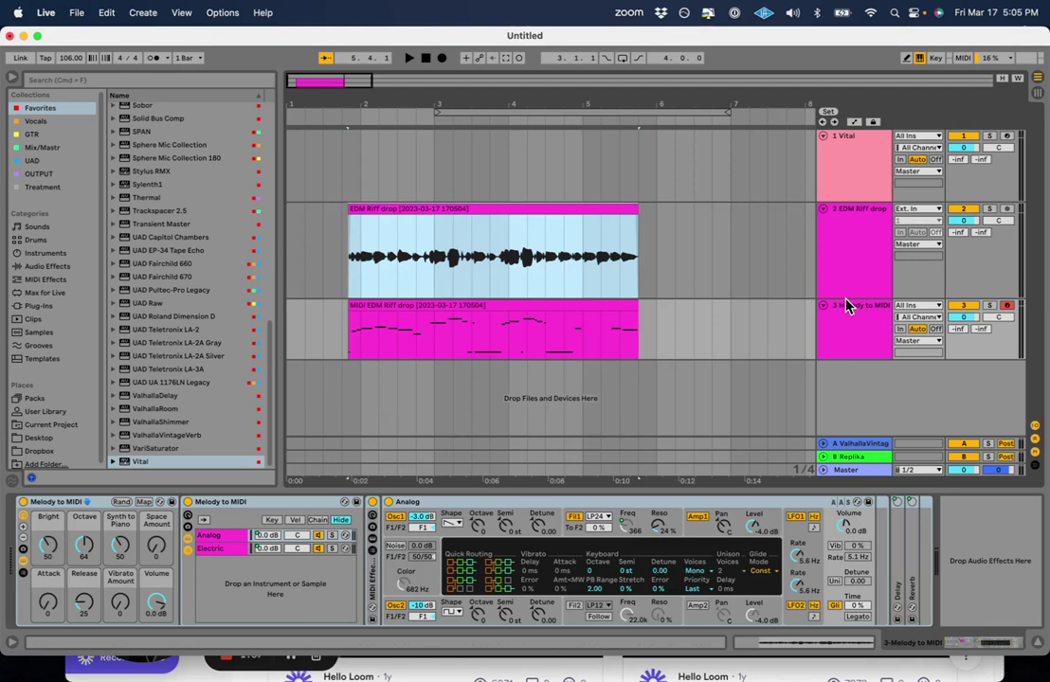
pyautogui.click(822, 209)
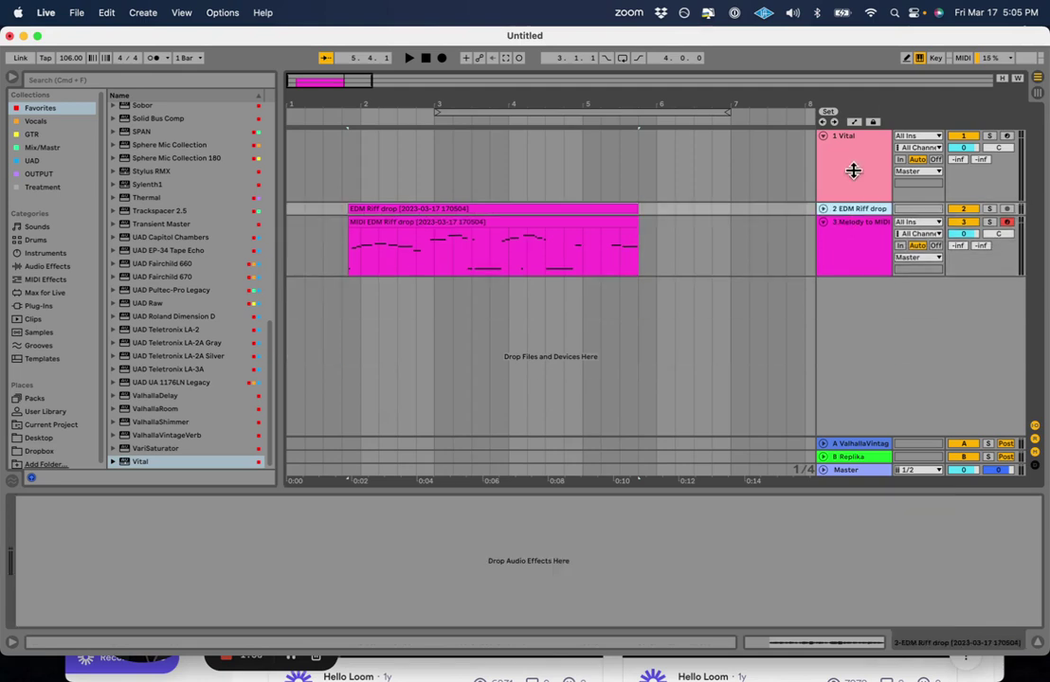
pyautogui.moveTo(843, 274); pyautogui.dragTo(844, 382)
pyautogui.moveTo(372, 109); pyautogui.dragTo(481, 209)
pyautogui.doubleClick(864, 260)
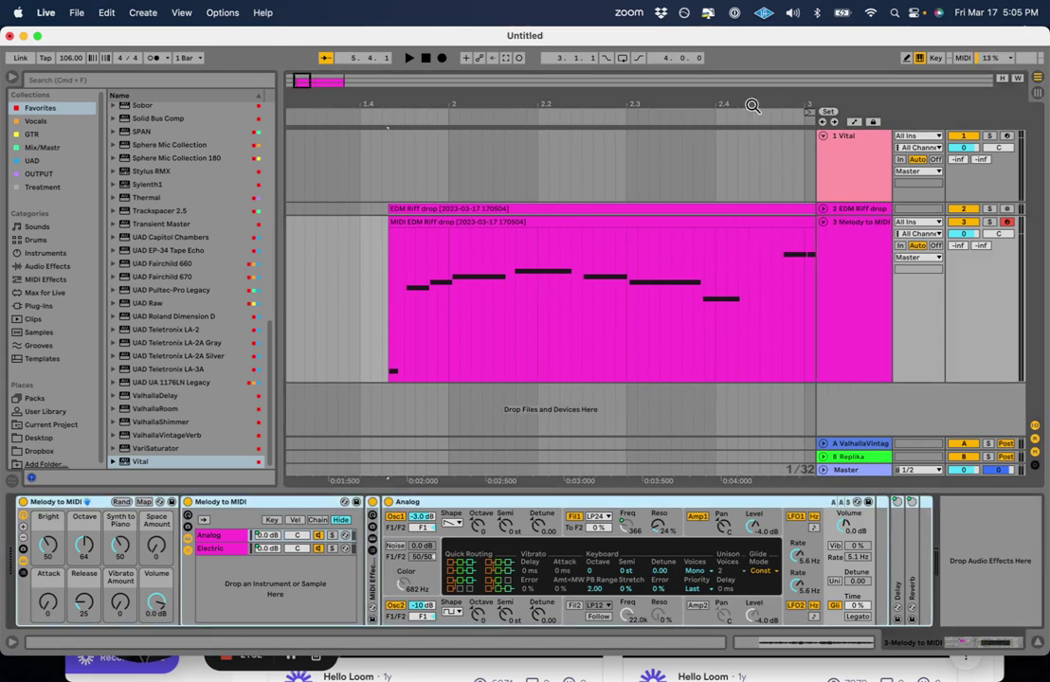
# Play the converted MIDI clip from its start and examine its notes against the riff.
pyautogui.click(408, 221)
pyautogui.press('space')
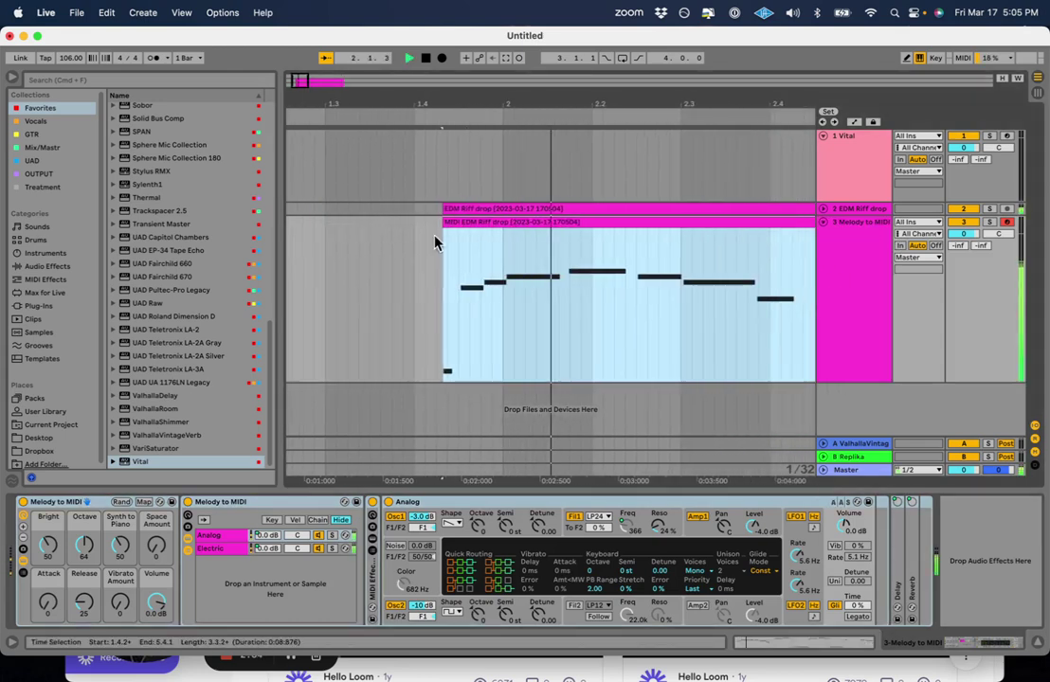
pyautogui.press('space')
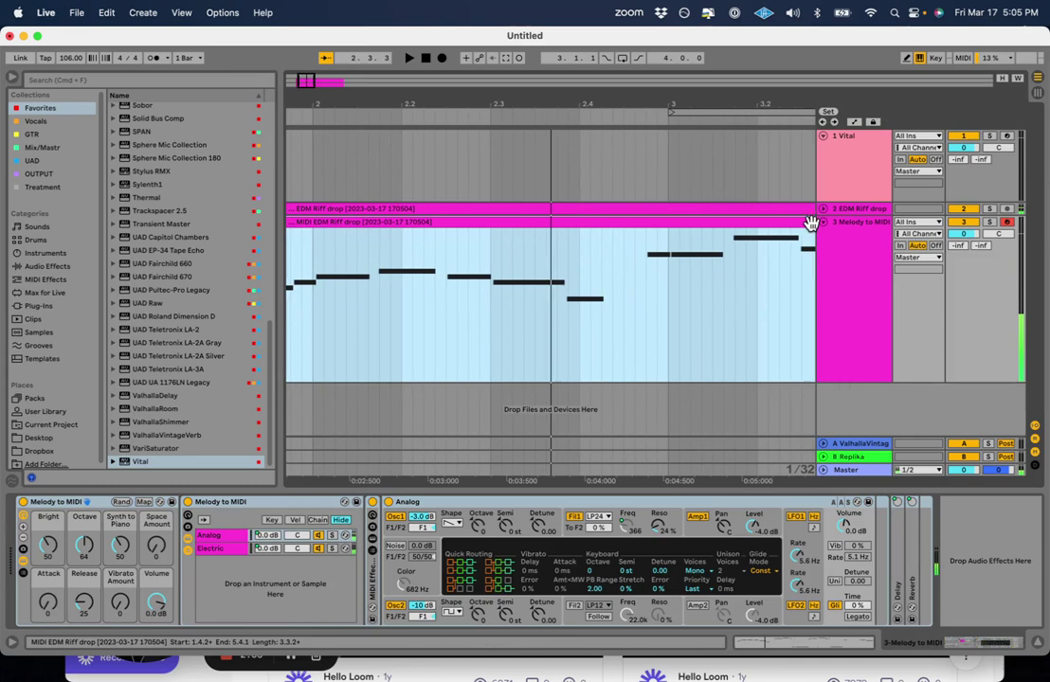
pyautogui.moveTo(401, 108); pyautogui.dragTo(474, 87)
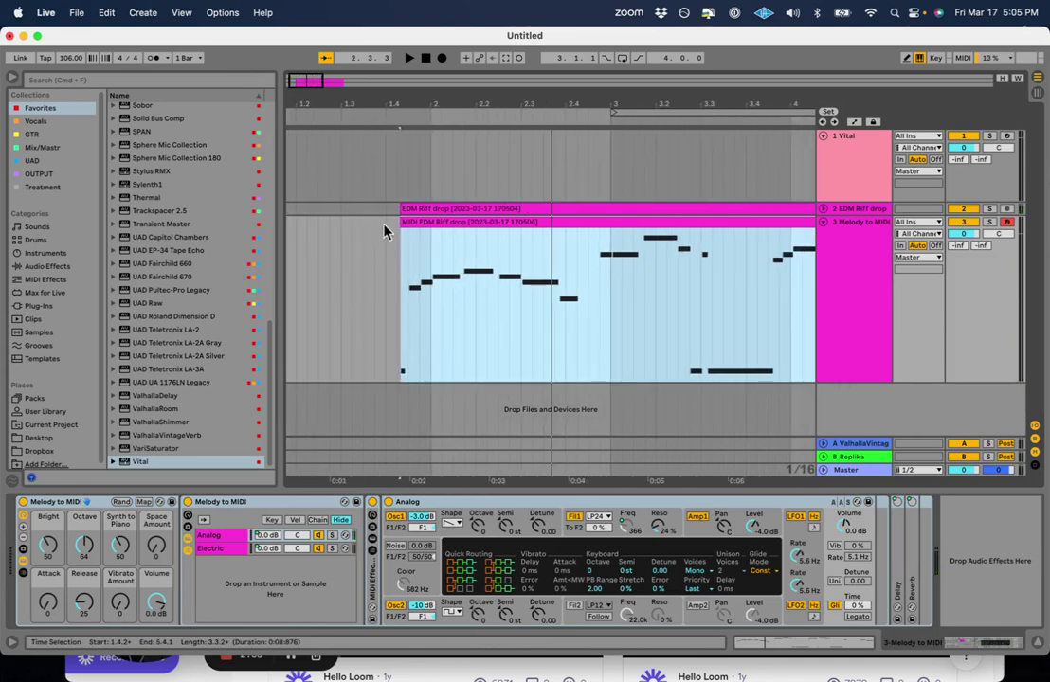
# Trim the MIDI clip's start to 1.4.3 to cut the stray low note, and open its notes in an enlarged editor.
pyautogui.moveTo(403, 224); pyautogui.dragTo(410, 224)
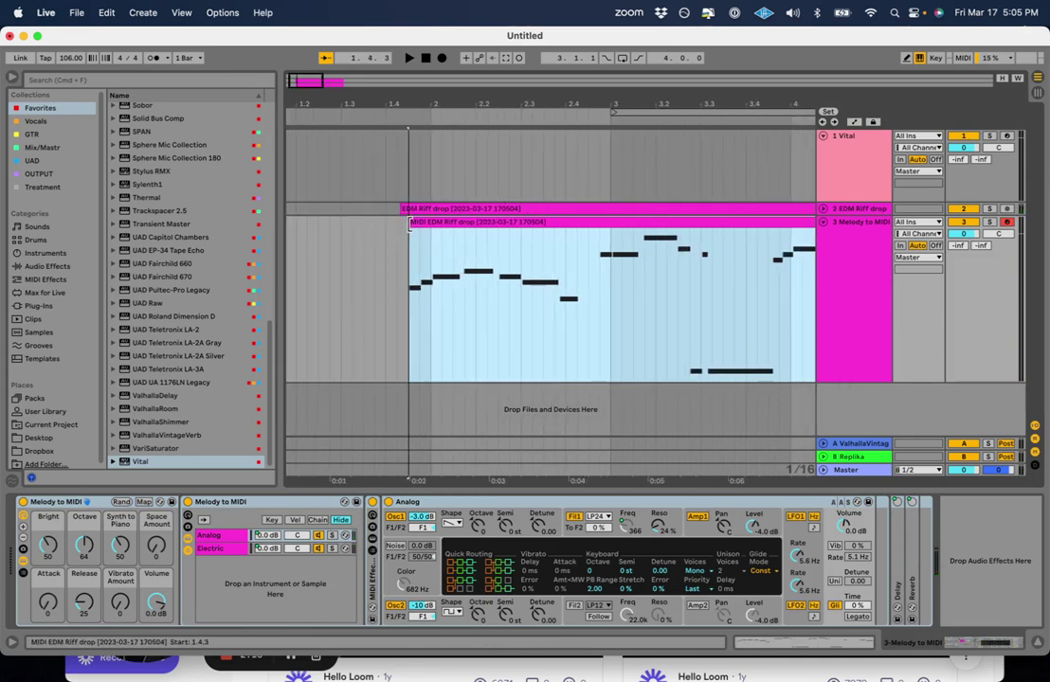
pyautogui.doubleClick(527, 221)
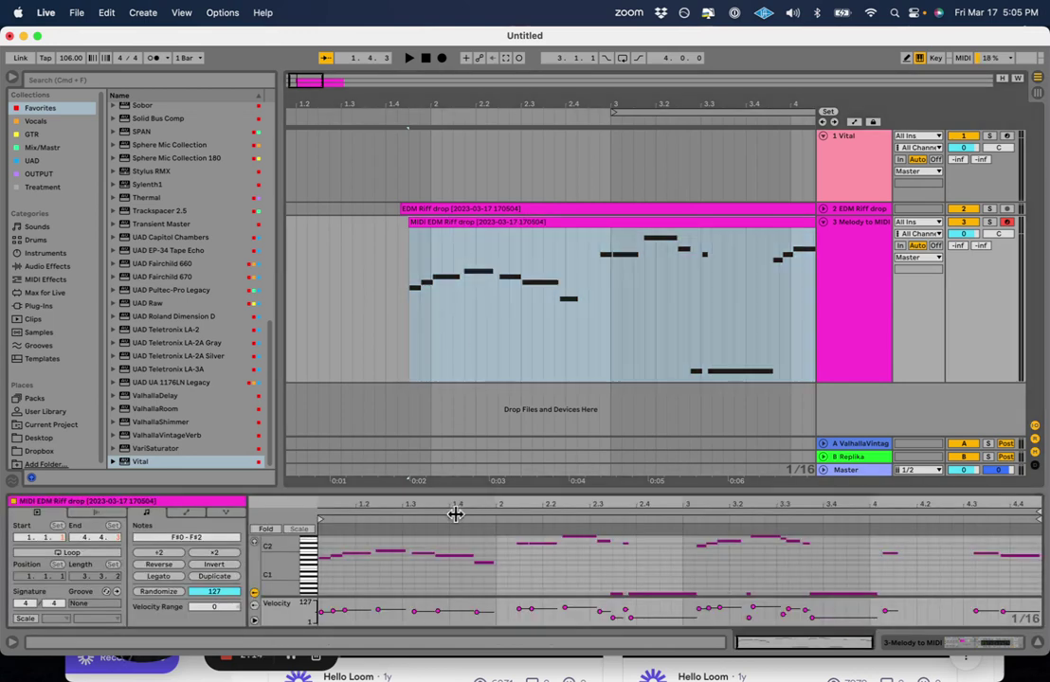
pyautogui.moveTo(449, 494); pyautogui.dragTo(445, 315)
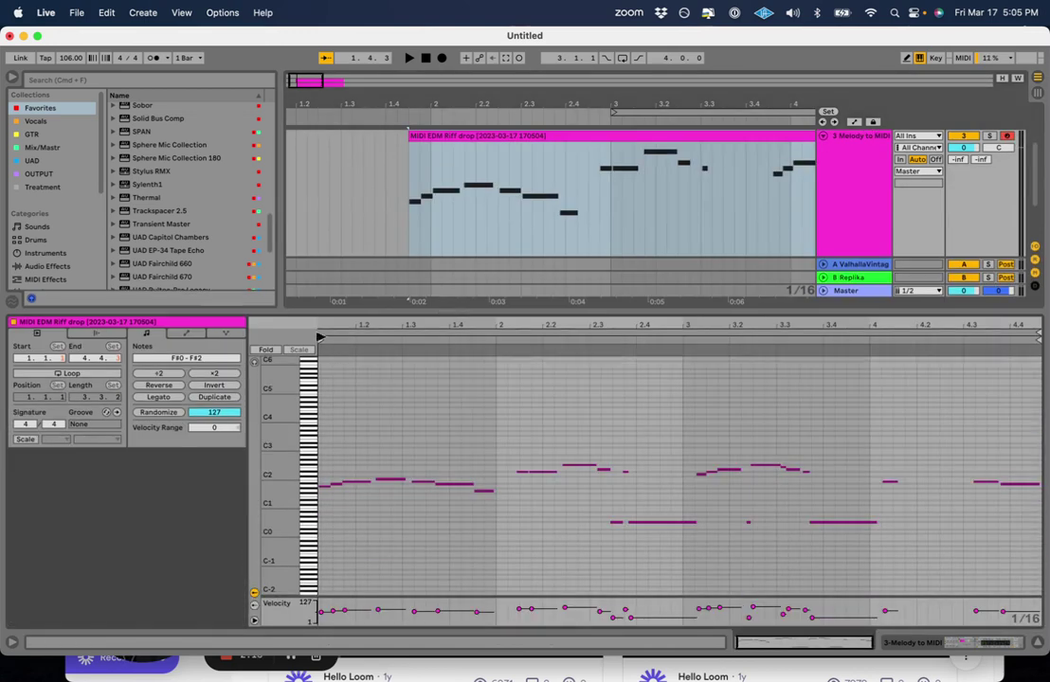
pyautogui.moveTo(337, 323); pyautogui.dragTo(337, 379)
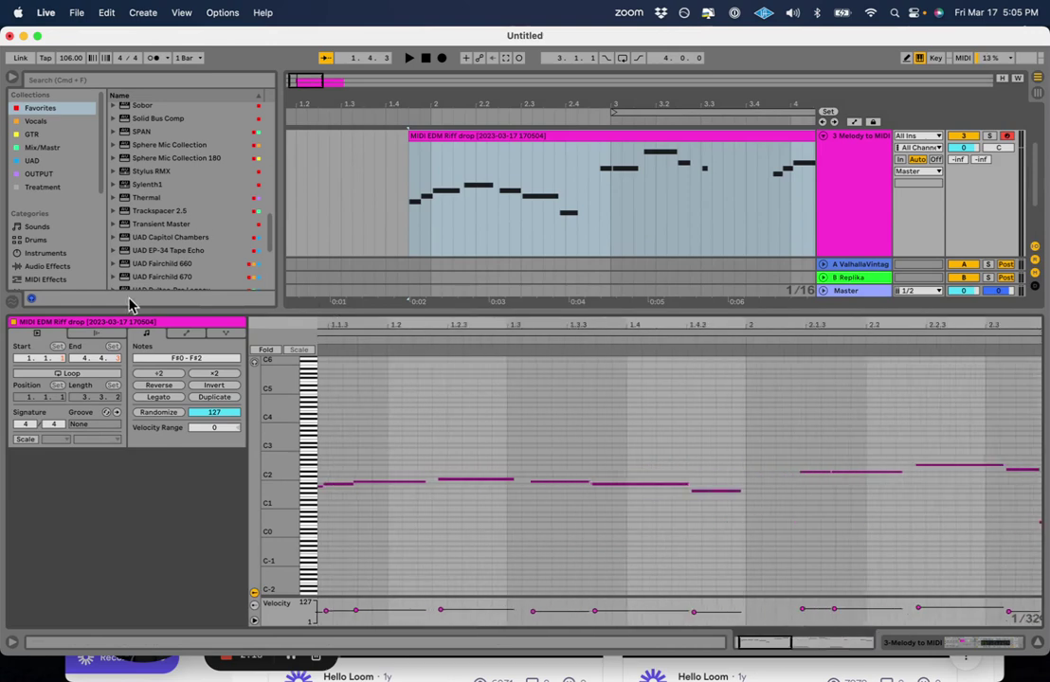
# Reduce the note editor's height and load Vital from the favorites onto the Melody to MIDI track.
pyautogui.moveTo(135, 325); pyautogui.dragTo(134, 407)
pyautogui.click(46, 306)
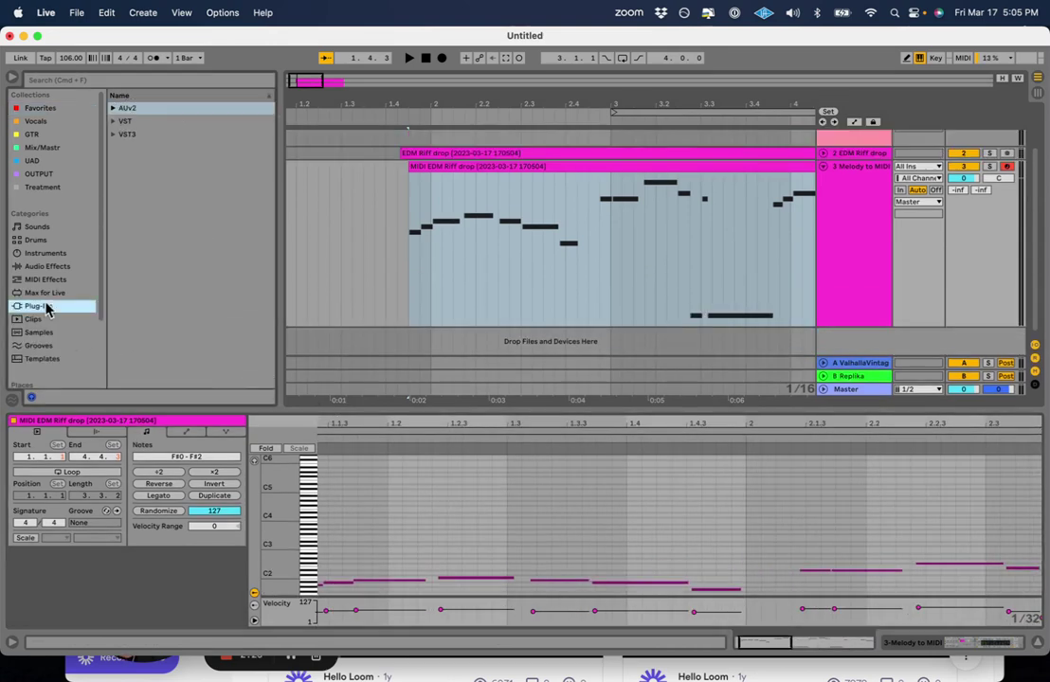
pyautogui.click(114, 108)
pyautogui.click(59, 113)
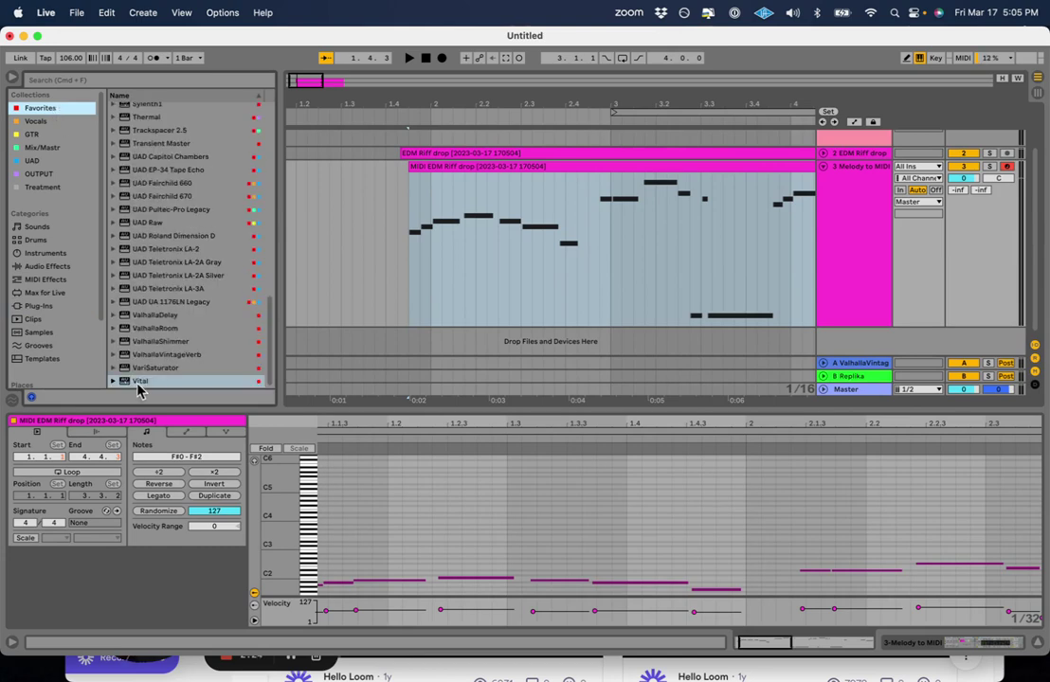
pyautogui.moveTo(139, 390); pyautogui.dragTo(495, 206)
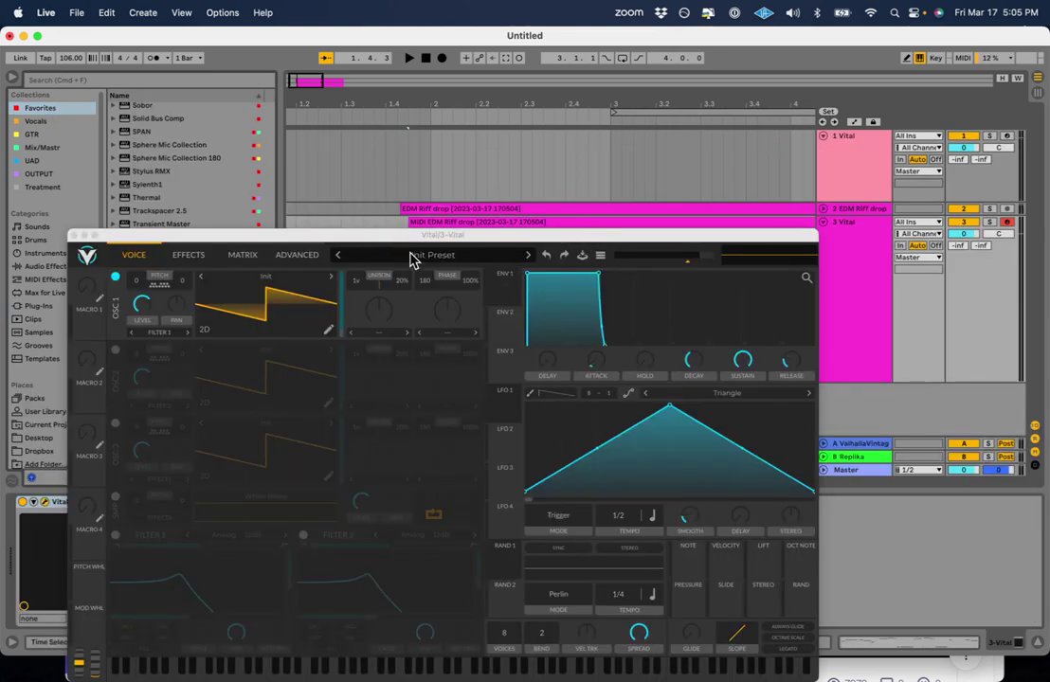
# Open Vital's preset browser and audition the presets PL - Lonely, PL - Fireflies, PL - SAD! and PL - Lovers.
pyautogui.click(413, 260)
pyautogui.click(383, 376)
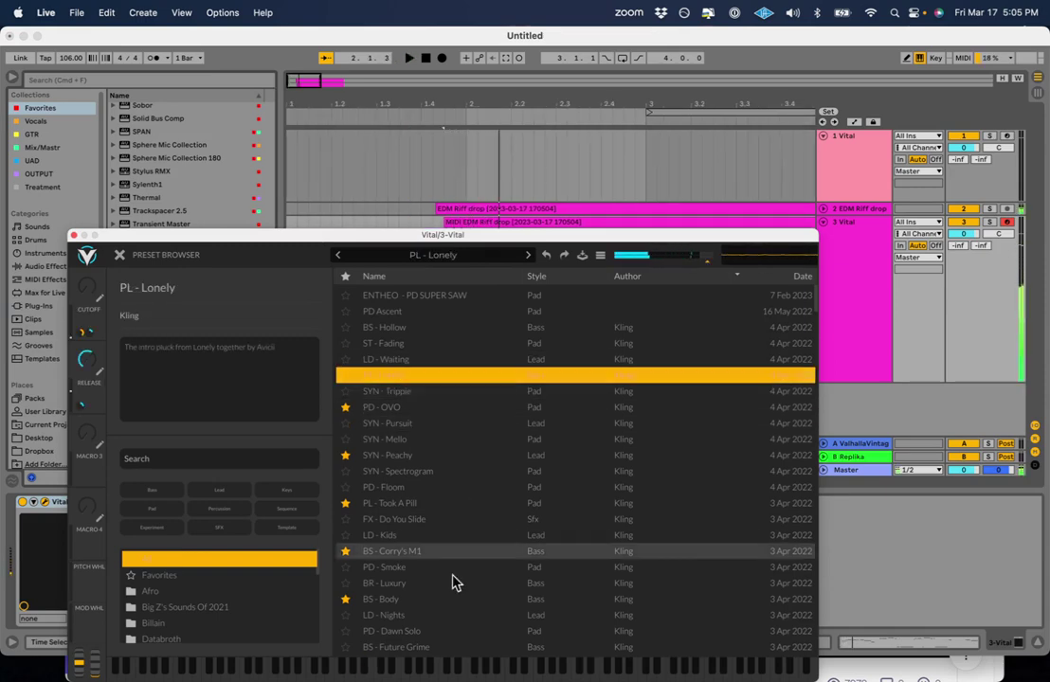
pyautogui.scroll(-10, 453, 557)
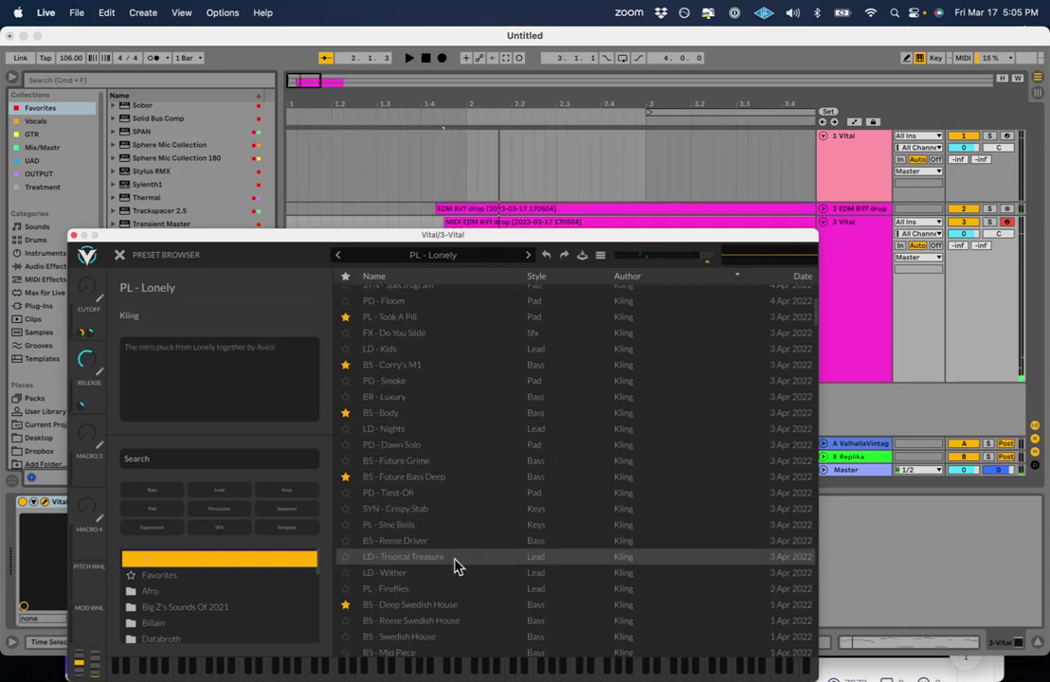
pyautogui.click(400, 495)
pyautogui.scroll(-2, 400, 503)
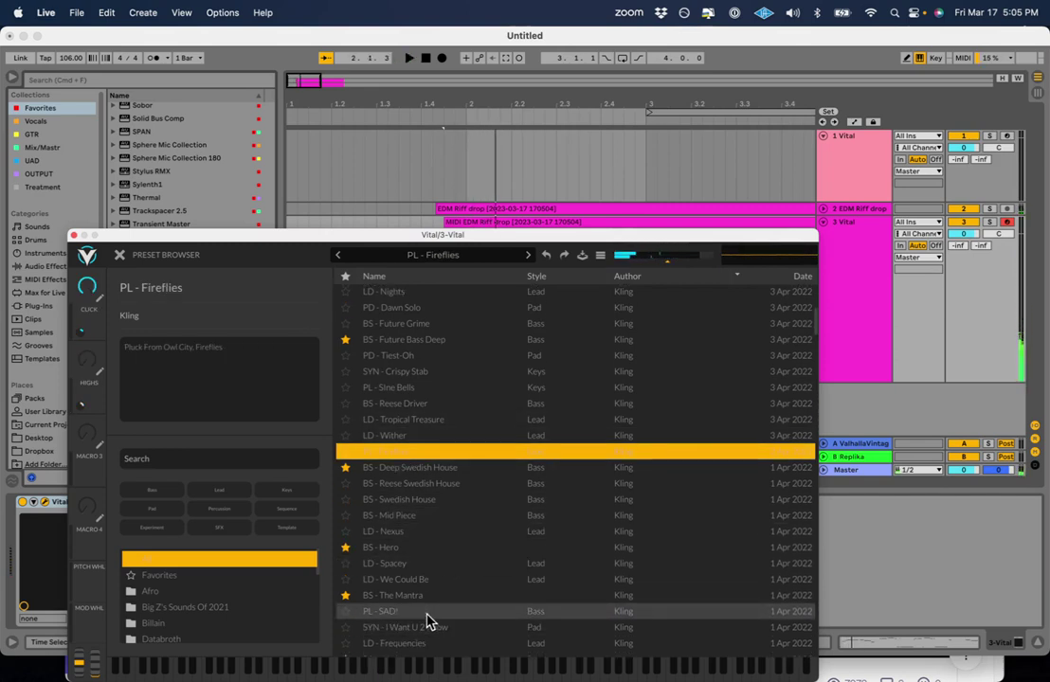
pyautogui.click(429, 613)
pyautogui.scroll(-4, 502, 571)
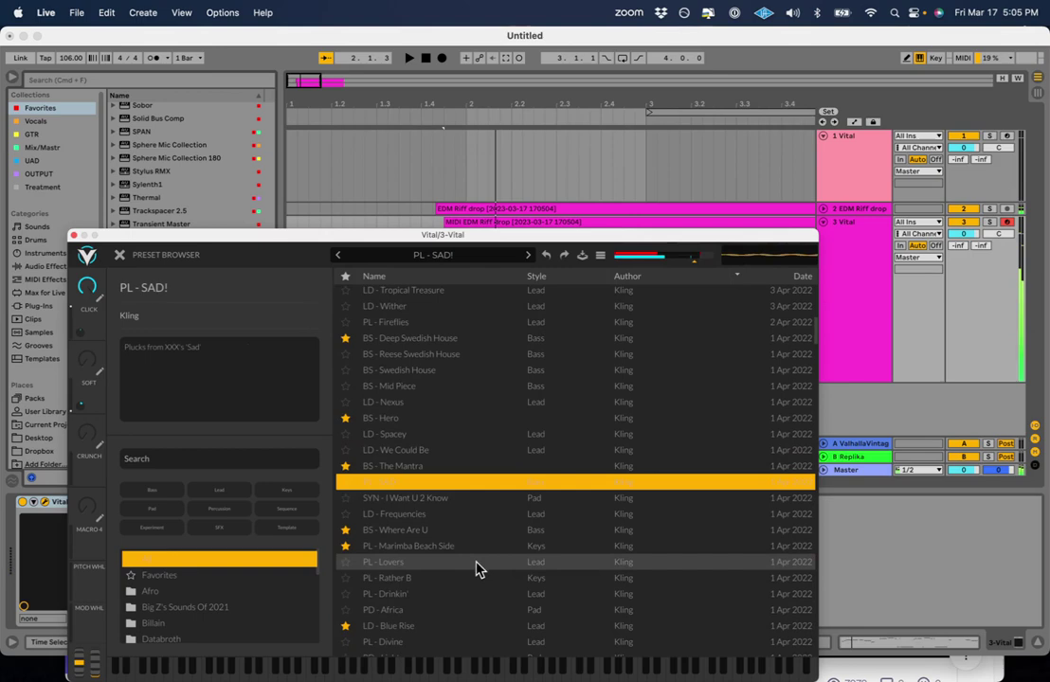
pyautogui.click(438, 563)
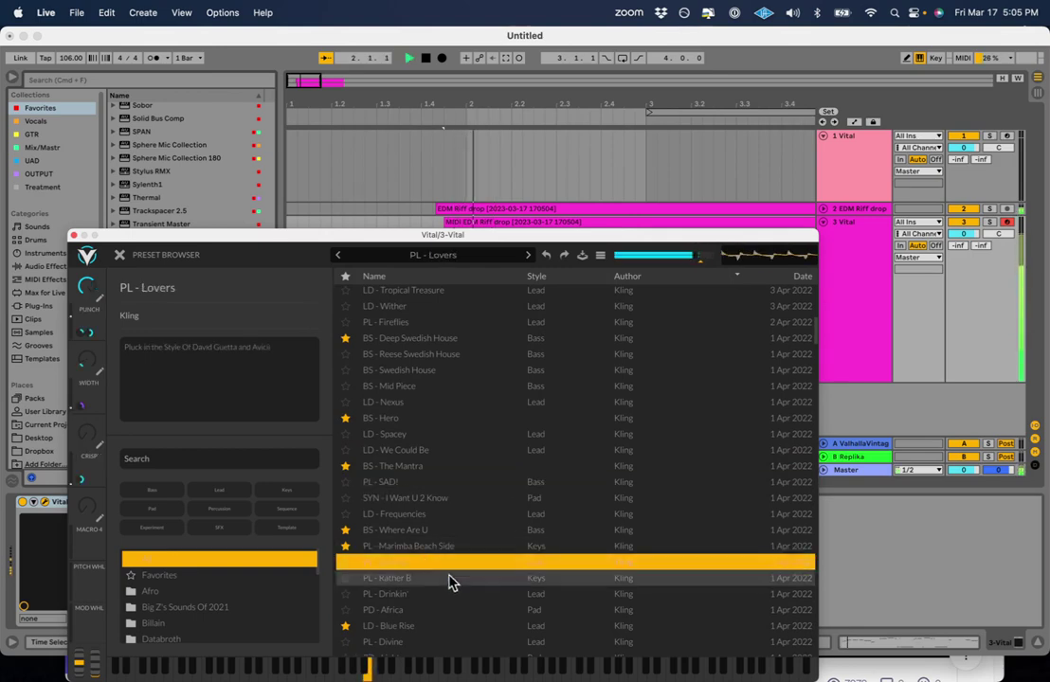
# Audition the presets PL - Rather B, PL - Drinkin', PL - Divine and PD - Light against the riff.
pyautogui.click(440, 578)
pyautogui.click(445, 593)
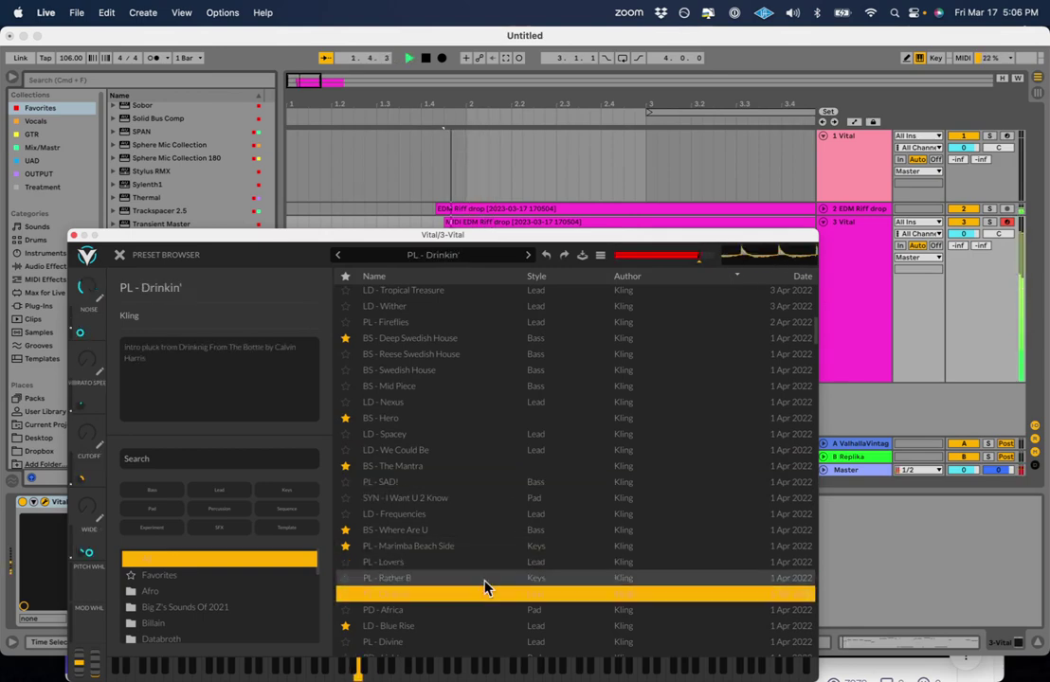
pyautogui.click(410, 580)
pyautogui.scroll(-2, 421, 607)
pyautogui.click(413, 605)
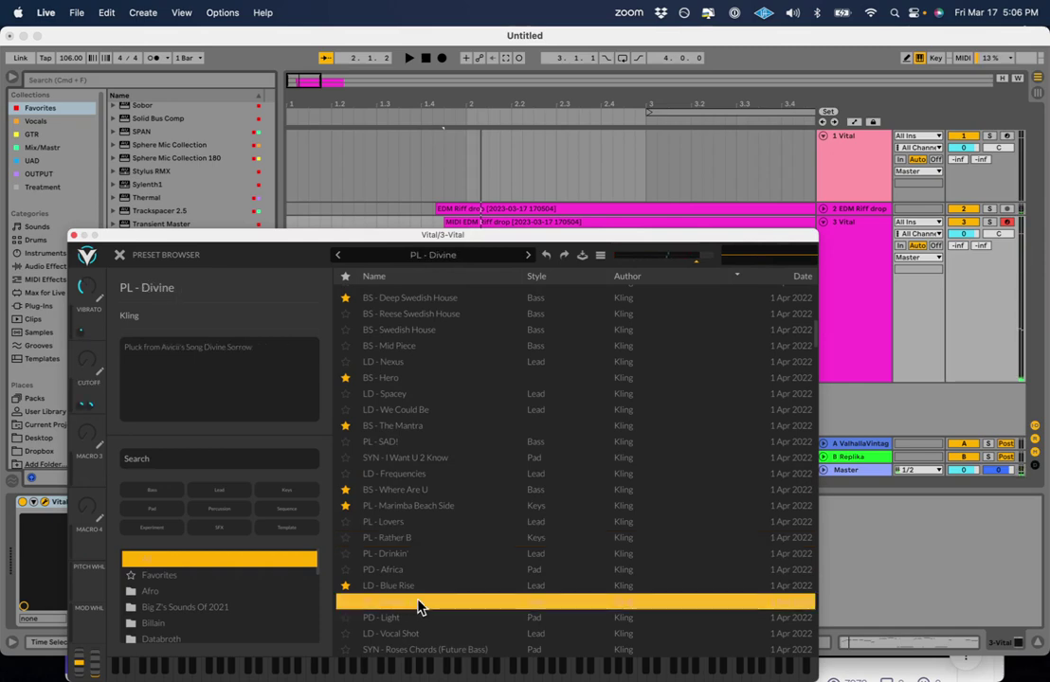
pyautogui.click(417, 619)
pyautogui.scroll(-3, 425, 617)
pyautogui.scroll(-3, 423, 606)
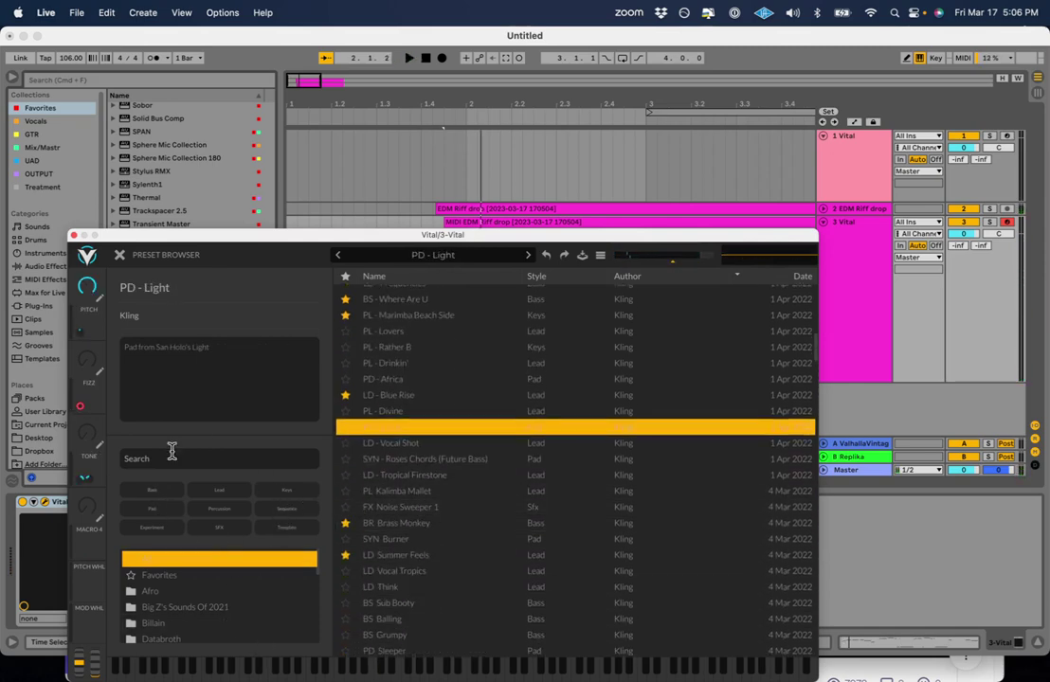
# Search the presets for "pl" and load PL Magical after auditioning PL Arp It 1 and PL Camp.
pyautogui.click(247, 459)
pyautogui.write('pl')
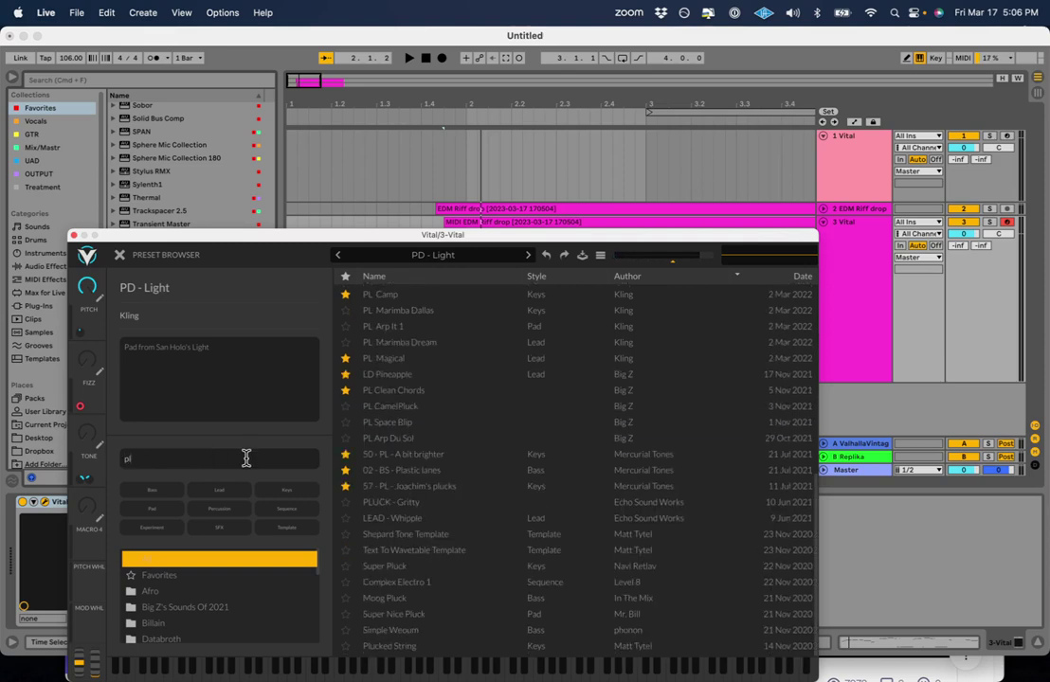
pyautogui.click(386, 330)
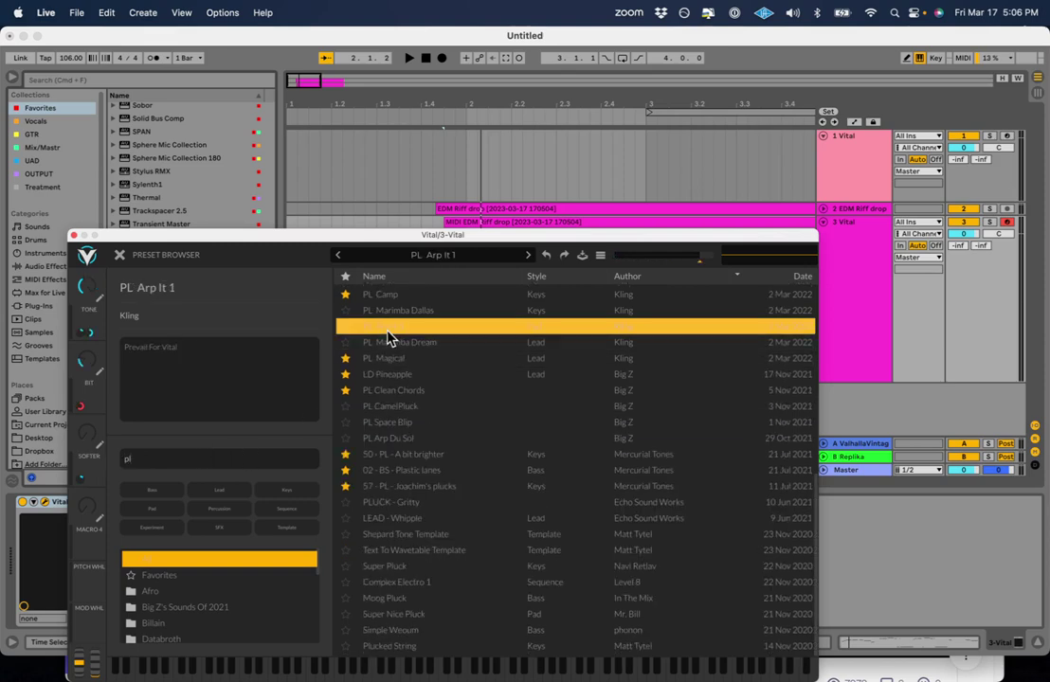
pyautogui.press('space')
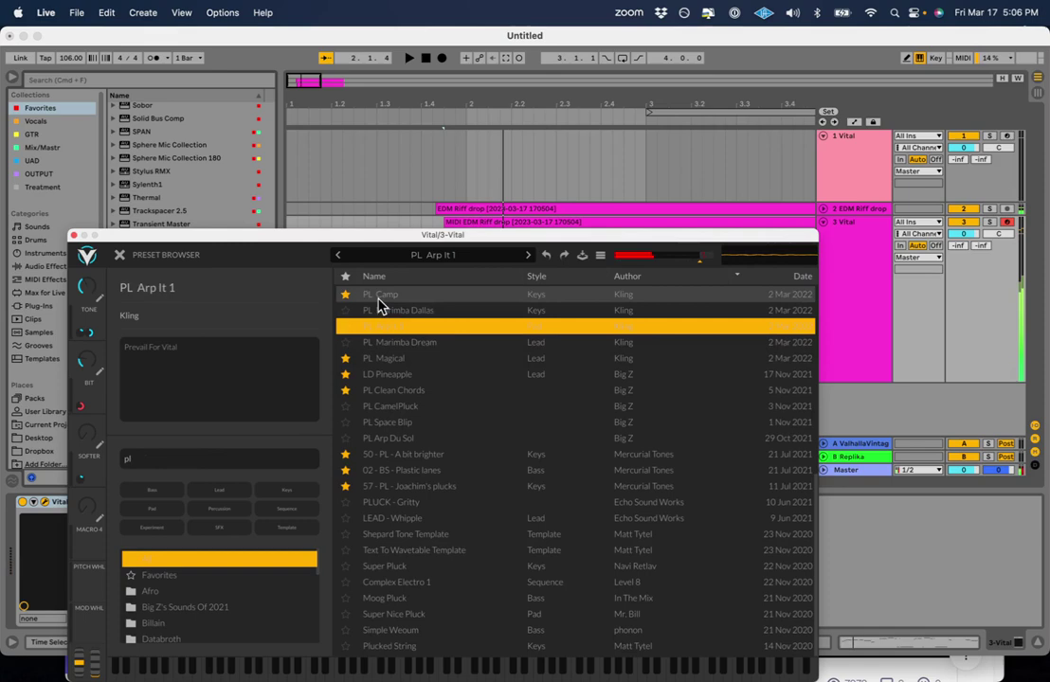
pyautogui.click(379, 300)
pyautogui.click(395, 358)
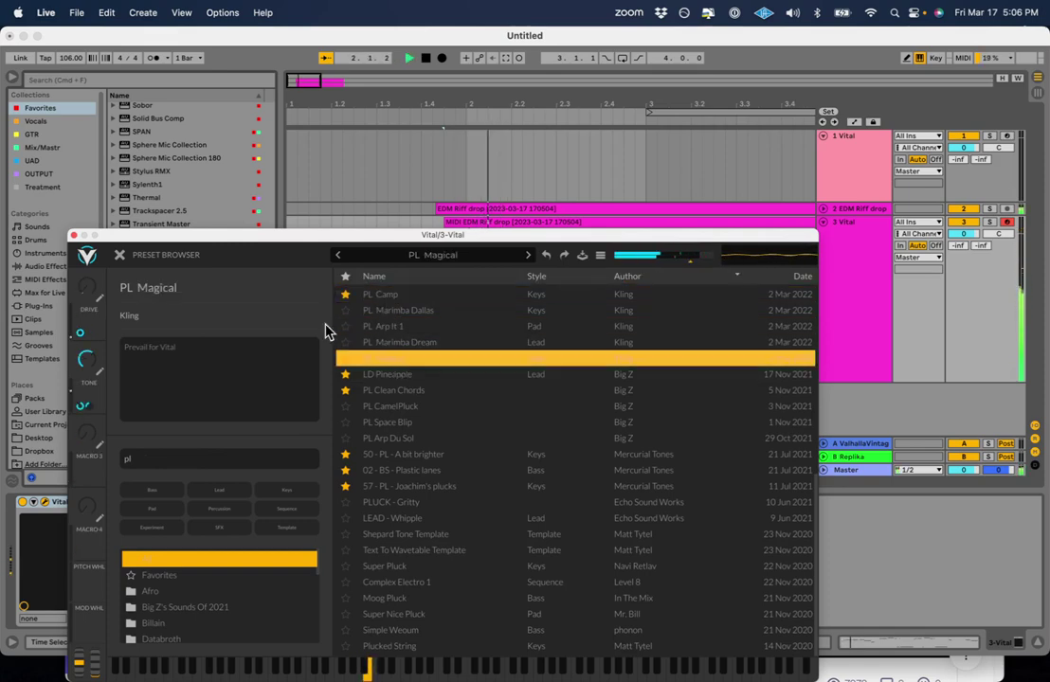
pyautogui.click(74, 236)
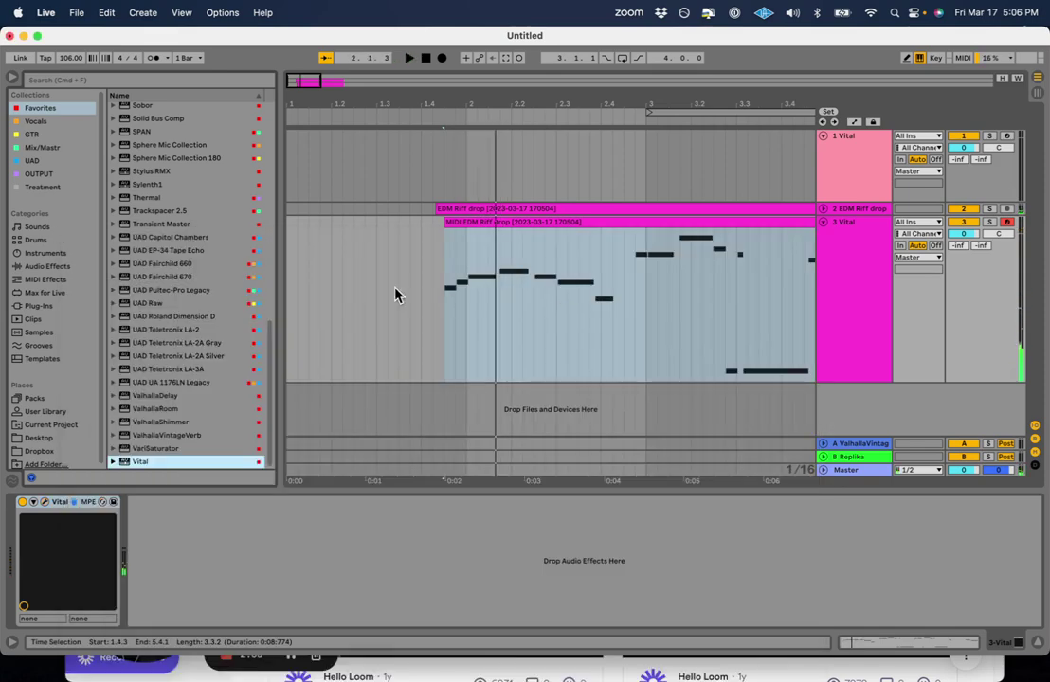
# Transpose all notes of the MIDI clip up two octaves, checking the sound by playing it.
pyautogui.doubleClick(508, 223)
pyautogui.click(461, 542)
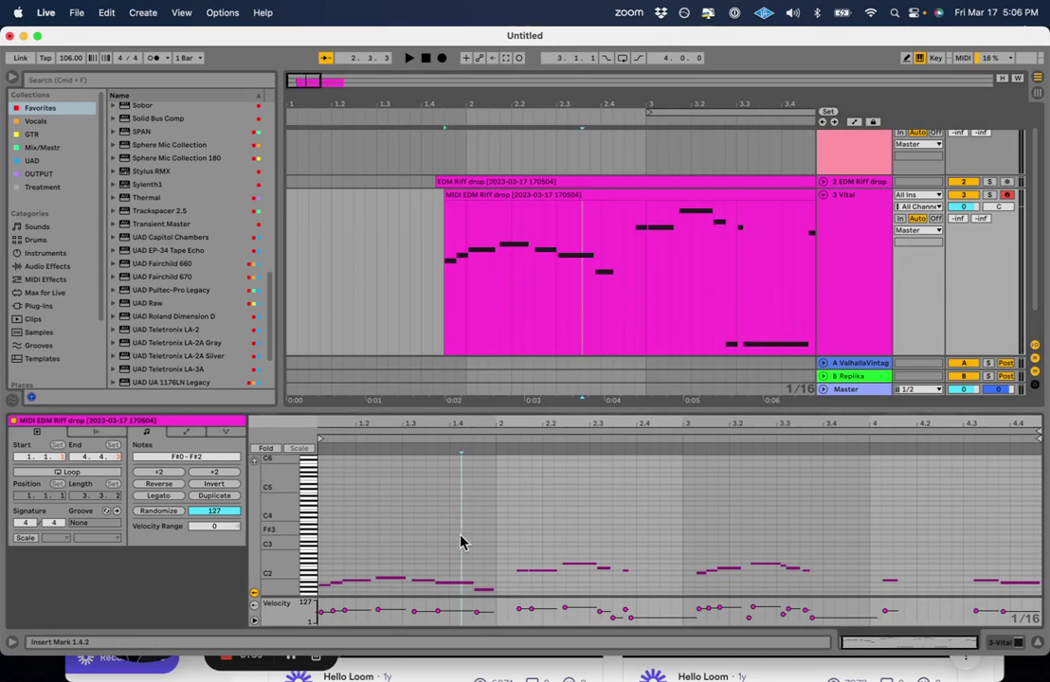
pyautogui.press('super+a')
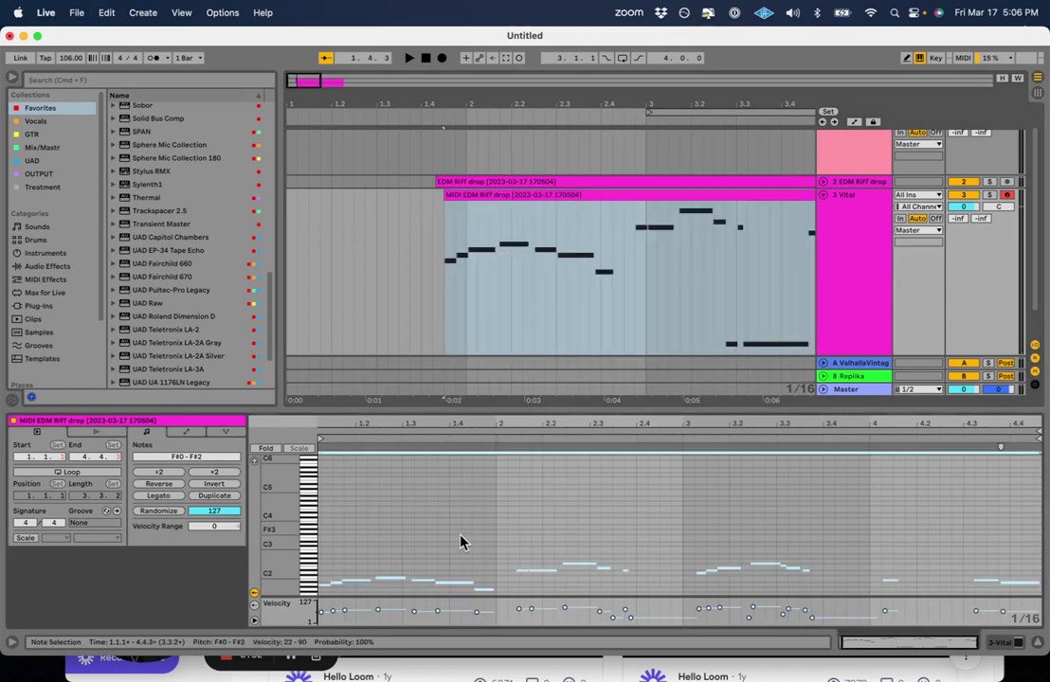
pyautogui.hotkey('shift', 'Up')
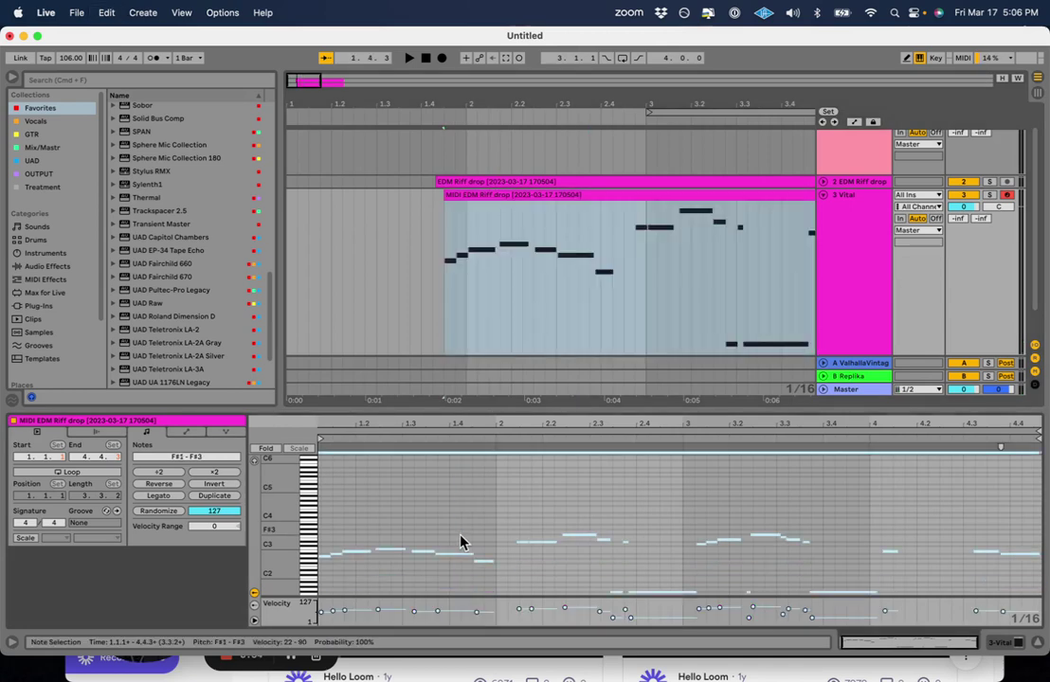
pyautogui.press('space')
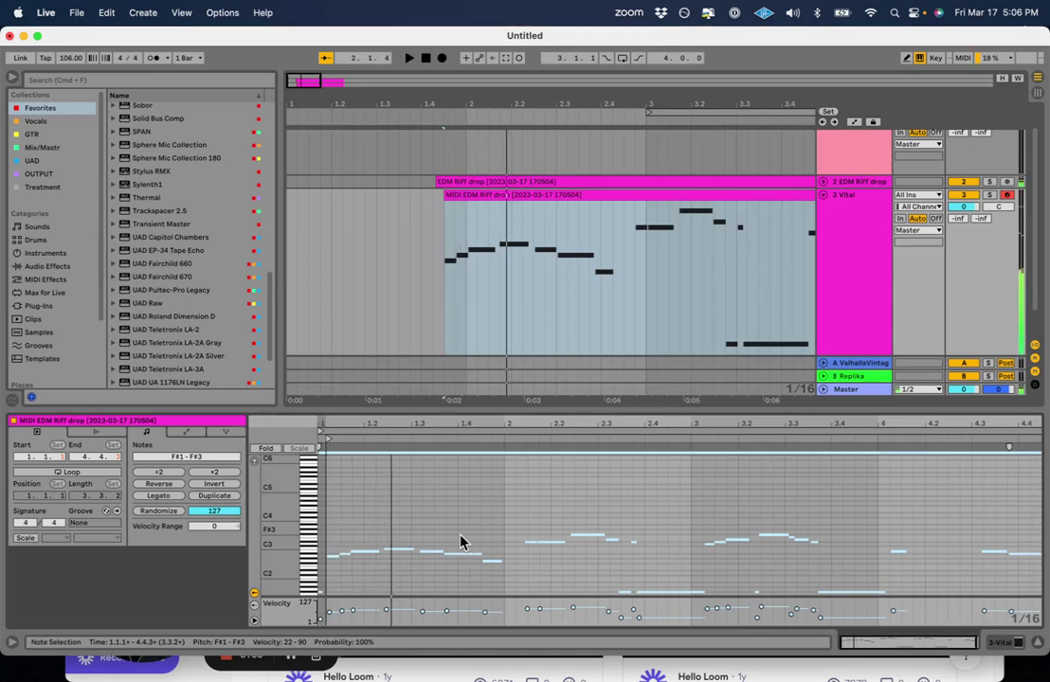
pyautogui.hotkey('shift', 'Up')
pyautogui.press('space')
pyautogui.press('space')
# Mute the EDM Riff drop audio track and play the MIDI clip's opening notes on their own.
pyautogui.moveTo(288, 534); pyautogui.dragTo(290, 535)
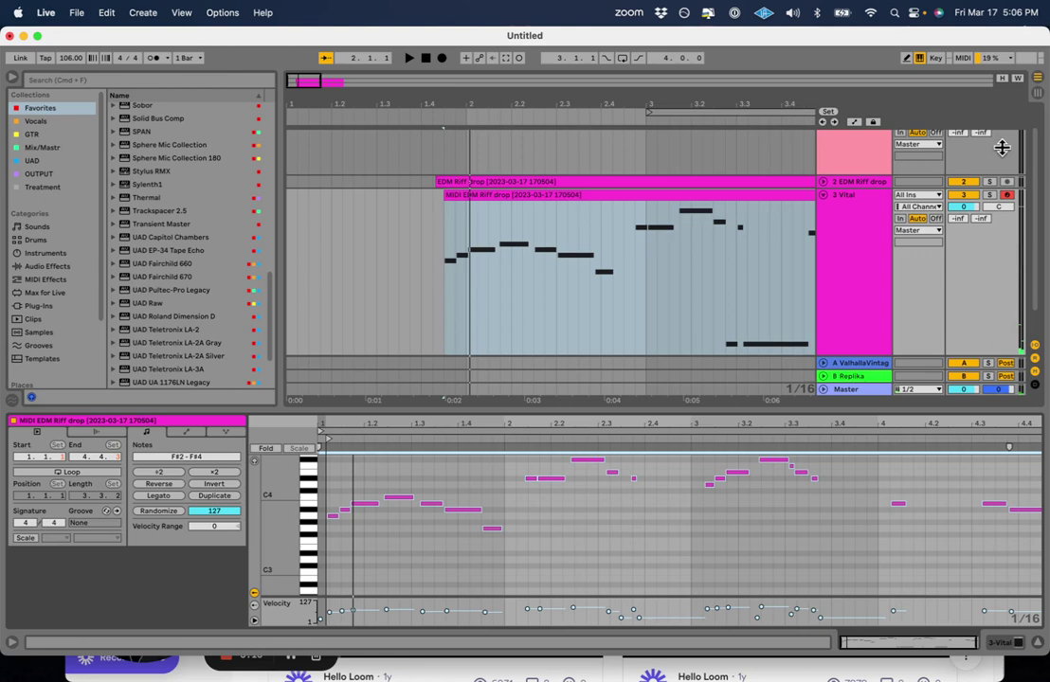
pyautogui.click(969, 182)
pyautogui.moveTo(289, 527); pyautogui.dragTo(290, 535)
pyautogui.moveTo(320, 424); pyautogui.dragTo(320, 504)
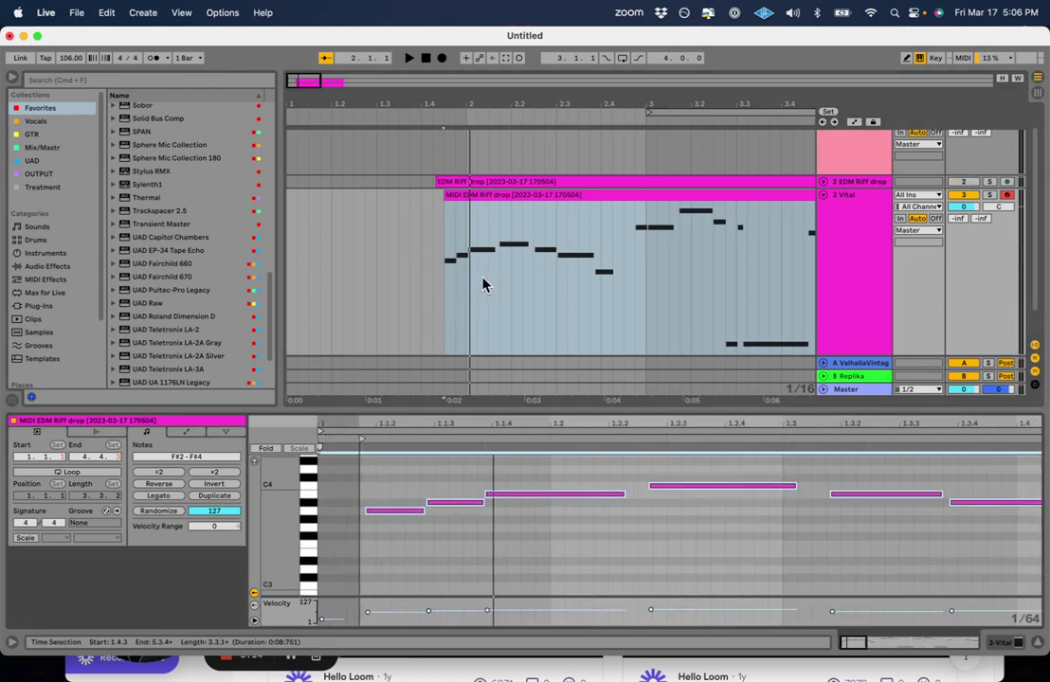
pyautogui.click(466, 195)
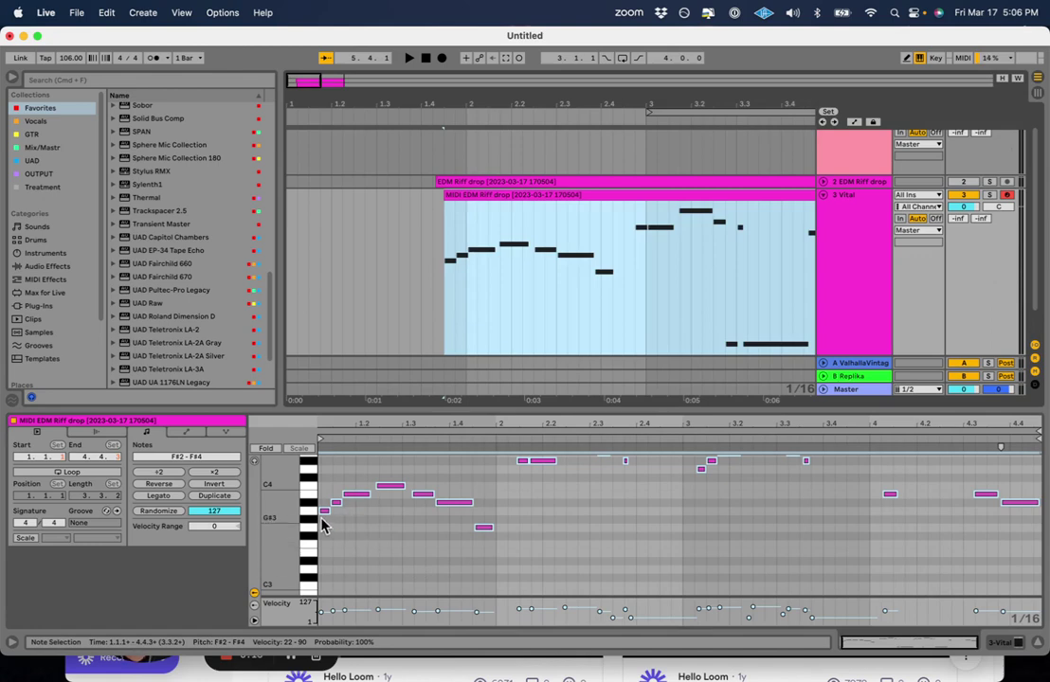
pyautogui.moveTo(333, 423); pyautogui.dragTo(334, 466)
pyautogui.press('space')
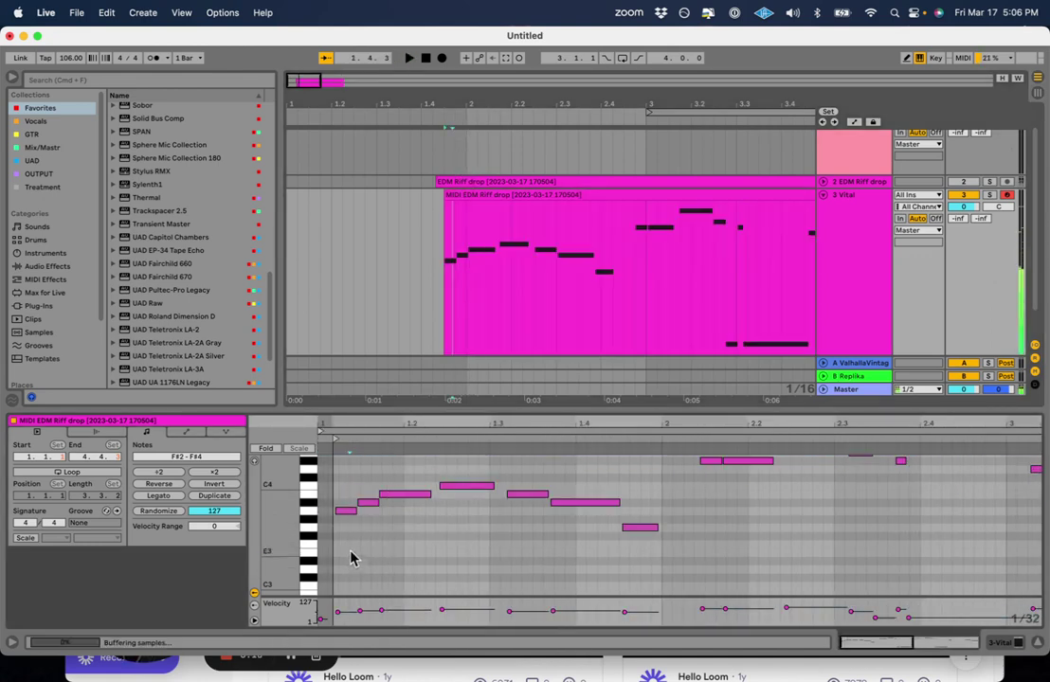
# Move the riff's first note down to G#3 and nudge the second note, A#3, slightly later.
pyautogui.click(343, 511)
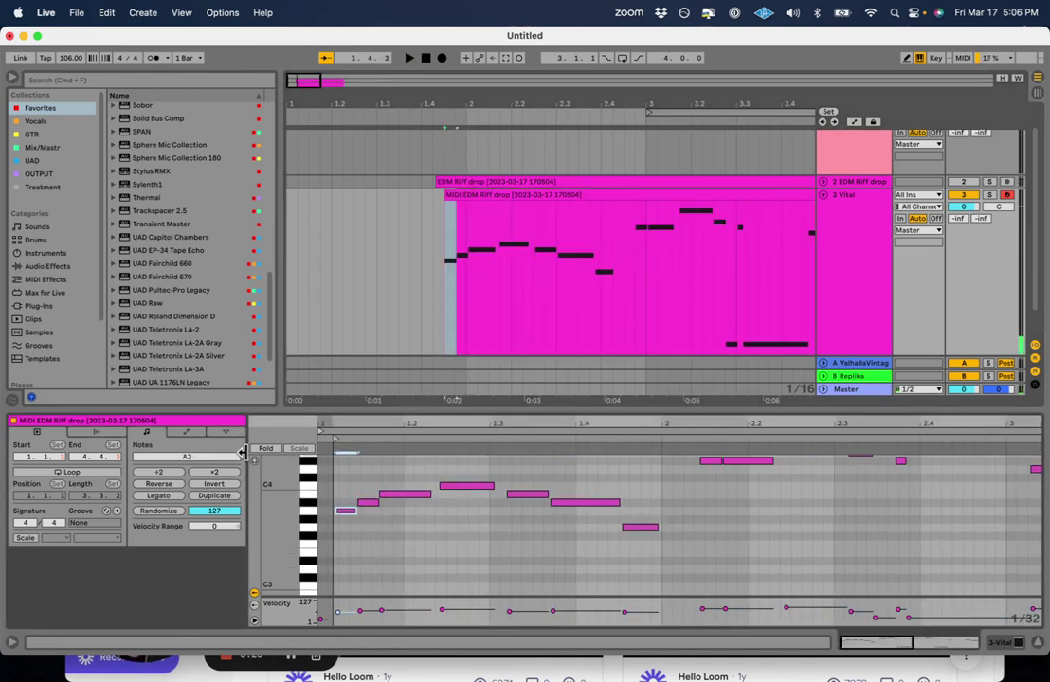
pyautogui.moveTo(372, 509)
pyautogui.mouseDown()
pyautogui.moveTo(349, 517)
pyautogui.moveTo(374, 504)
pyautogui.mouseUp()
pyautogui.click(355, 512)
pyautogui.press('space')
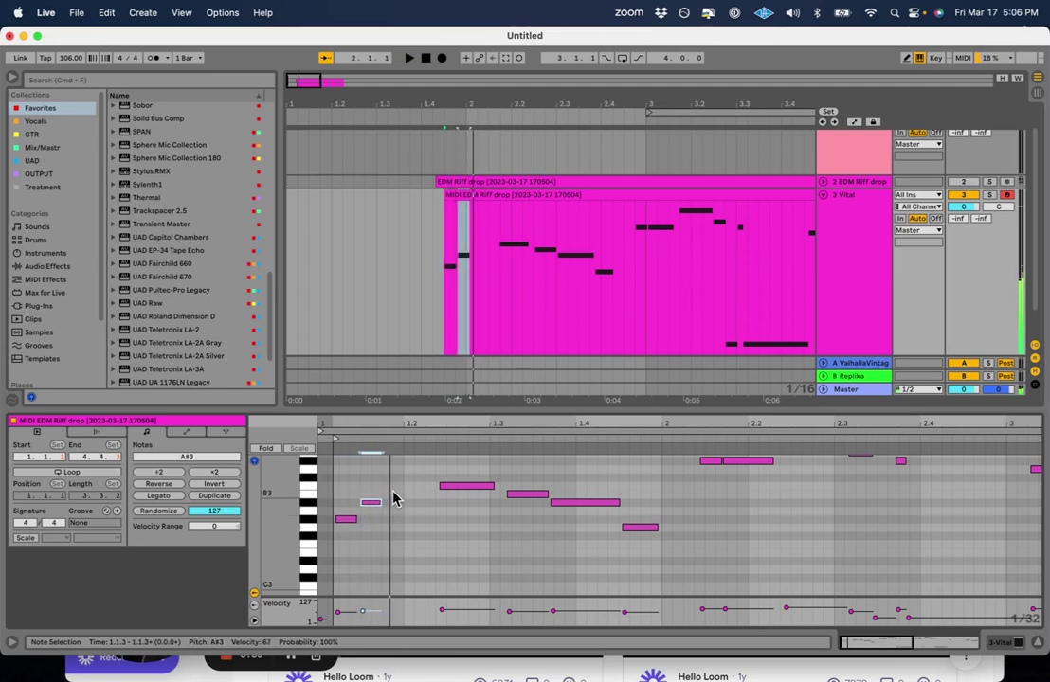
# Enter a short B3 as the riff's third note and move the fourth note up to C#4, slightly later.
pyautogui.click(386, 486)
pyautogui.moveTo(386, 486)
pyautogui.mouseDown()
pyautogui.moveTo(400, 496)
pyautogui.moveTo(463, 484)
pyautogui.mouseUp()
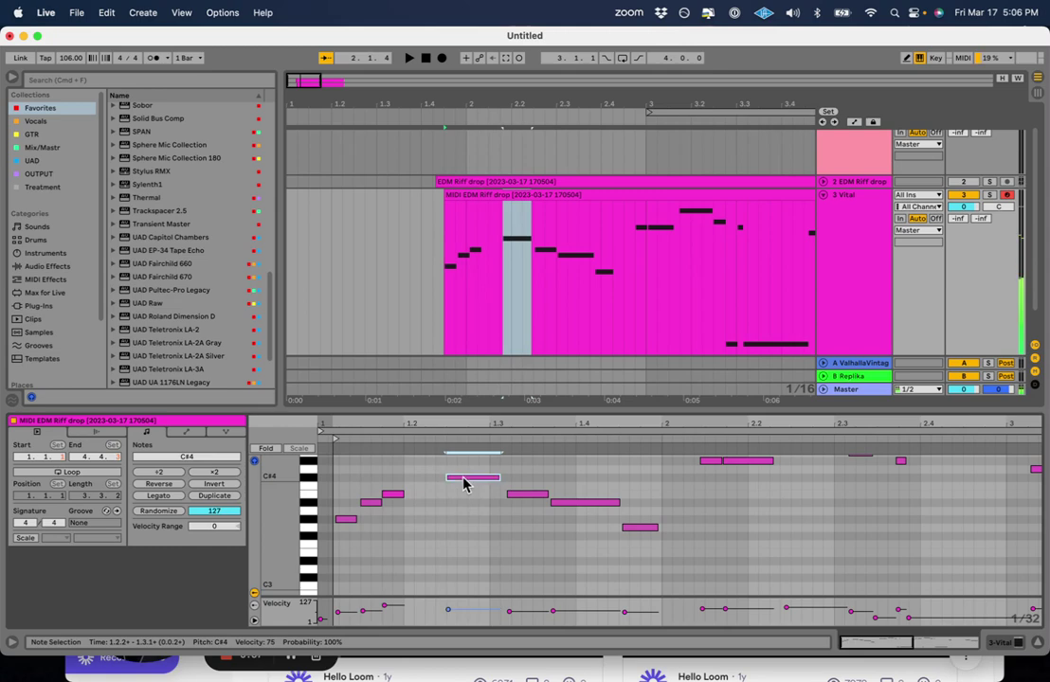
# Trim the end of the MIDI clip on the lower Vital track to 5.1.1.
pyautogui.click(451, 196)
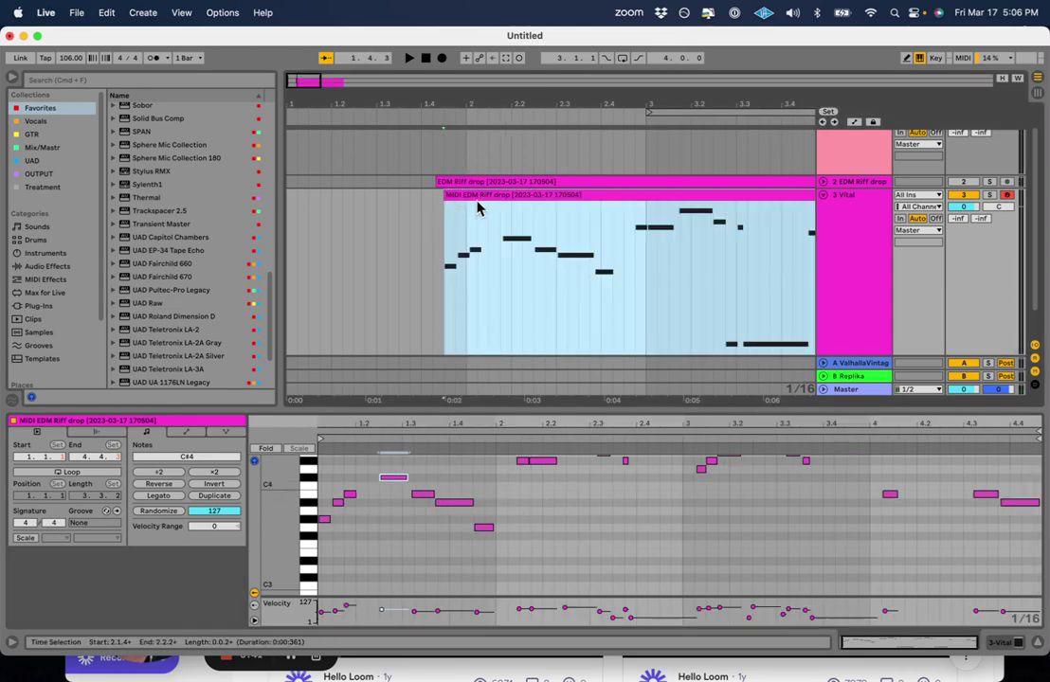
pyautogui.moveTo(474, 107); pyautogui.dragTo(474, 61)
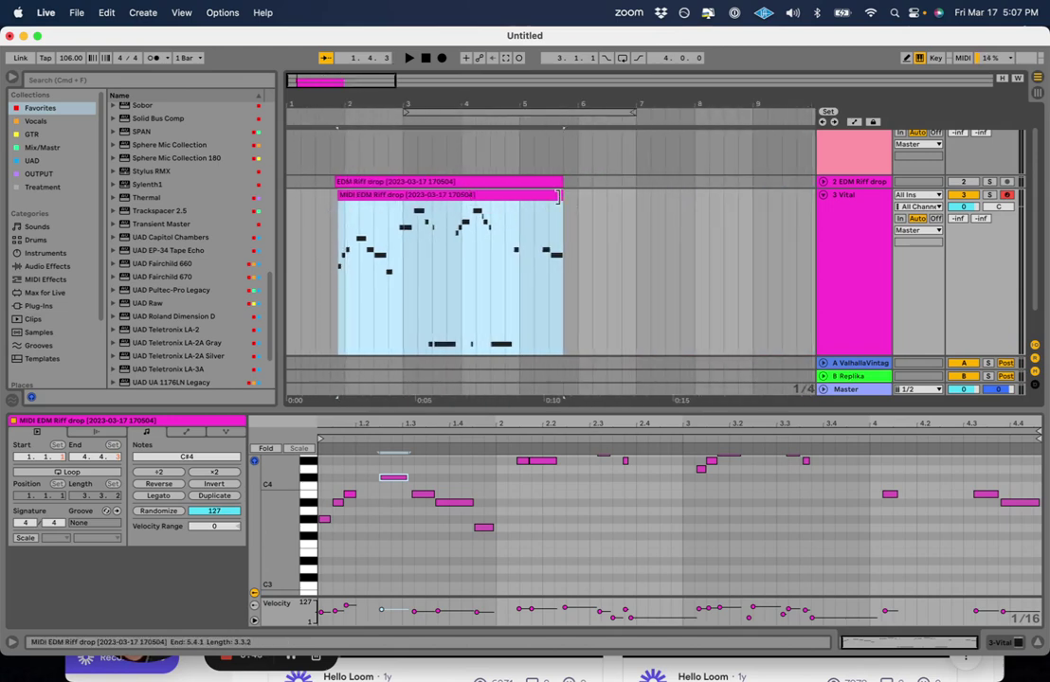
pyautogui.moveTo(553, 195); pyautogui.dragTo(519, 195)
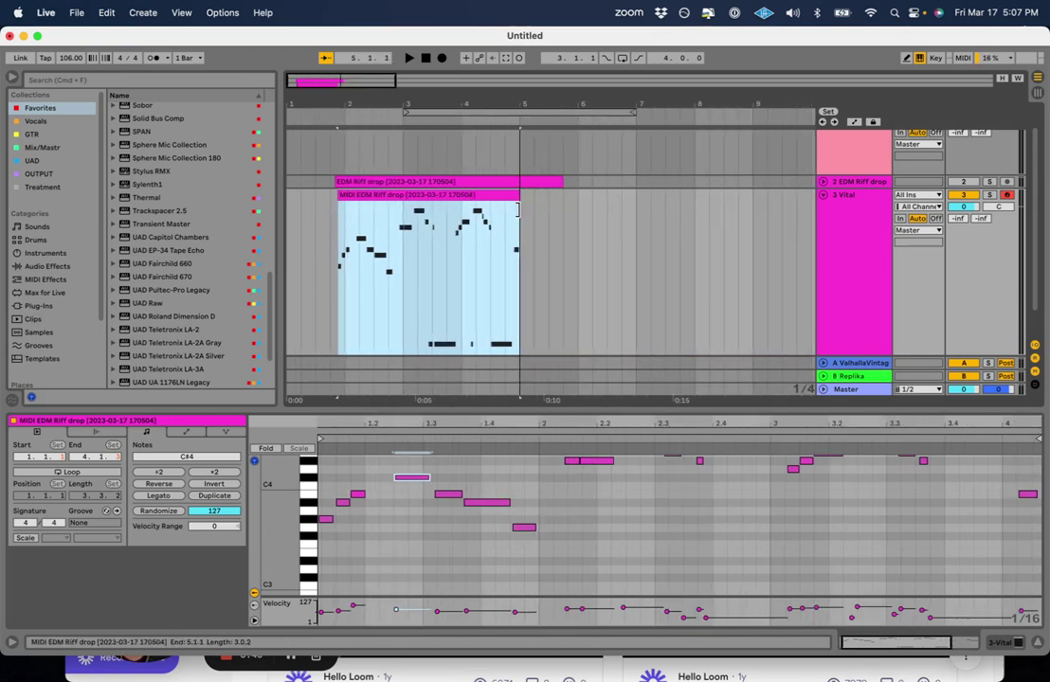
pyautogui.click(400, 194)
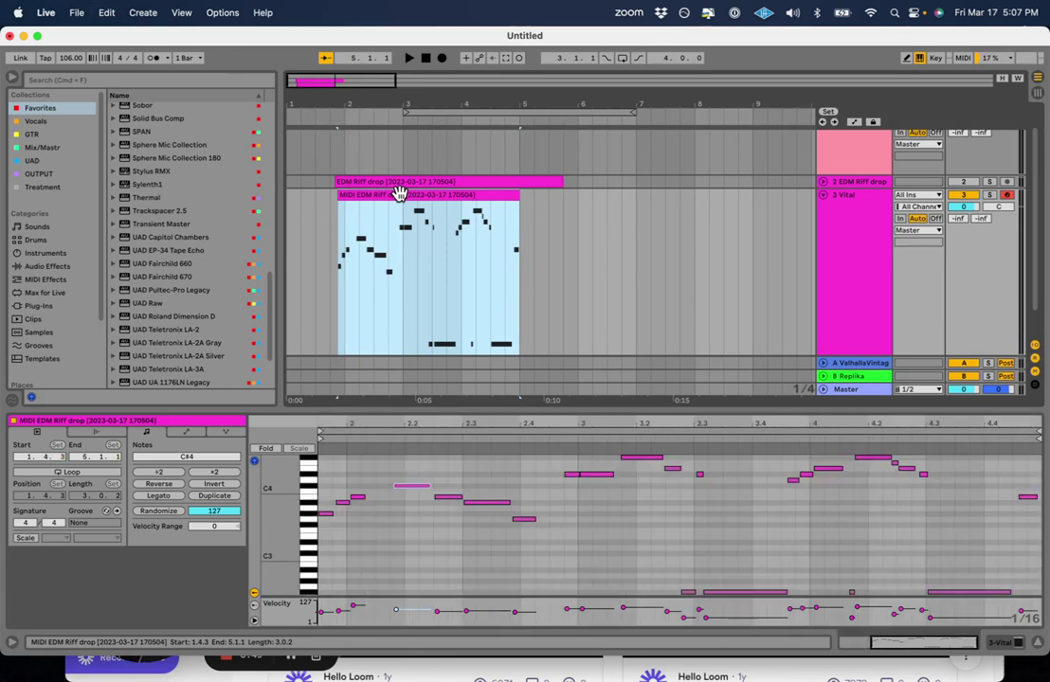
# Consolidate the MIDI clip on the Vital track, play its start, and quantize all of its notes.
pyautogui.press('super+j')
pyautogui.press('space')
pyautogui.press('space')
pyautogui.moveTo(531, 421)
pyautogui.mouseDown()
pyautogui.moveTo(481, 504)
pyautogui.moveTo(513, 568)
pyautogui.mouseUp()
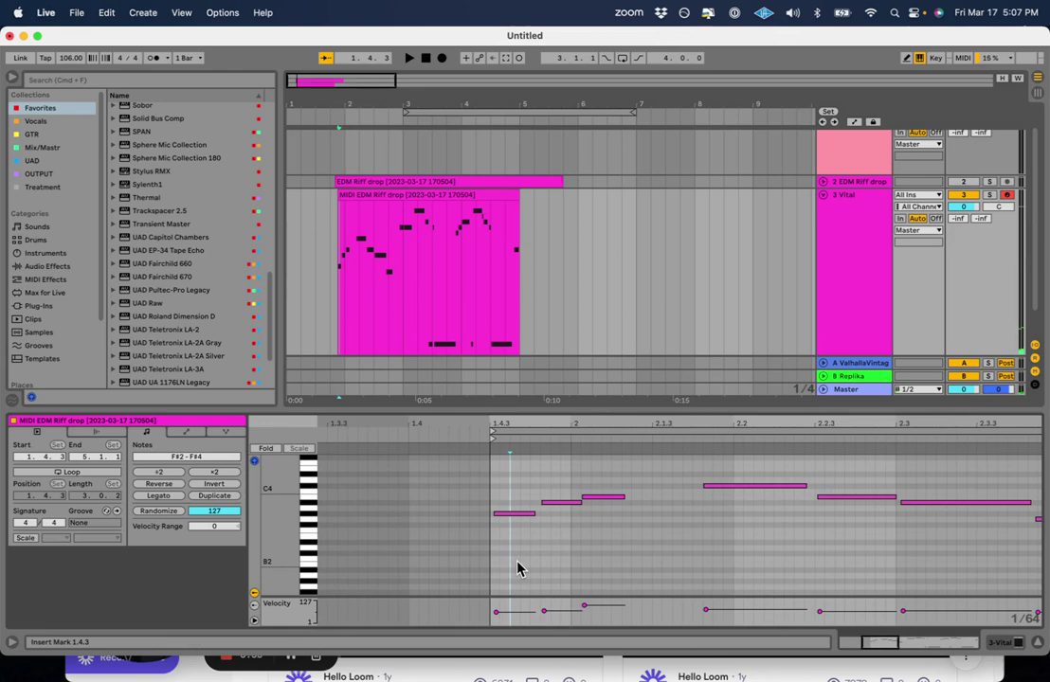
pyautogui.press('super+a')
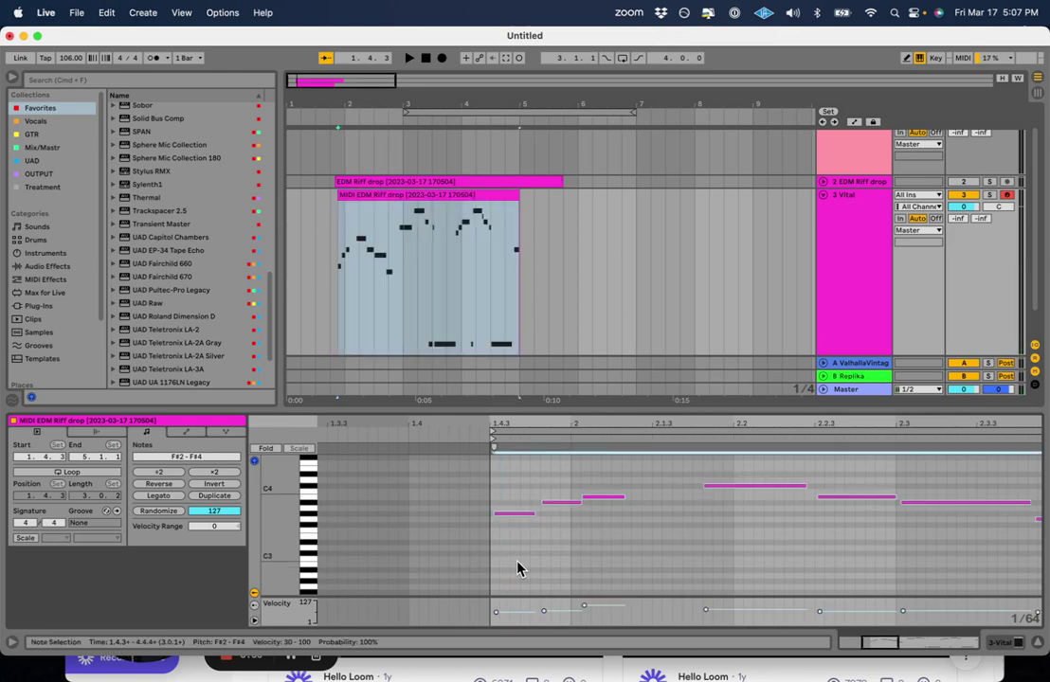
pyautogui.press('super+u')
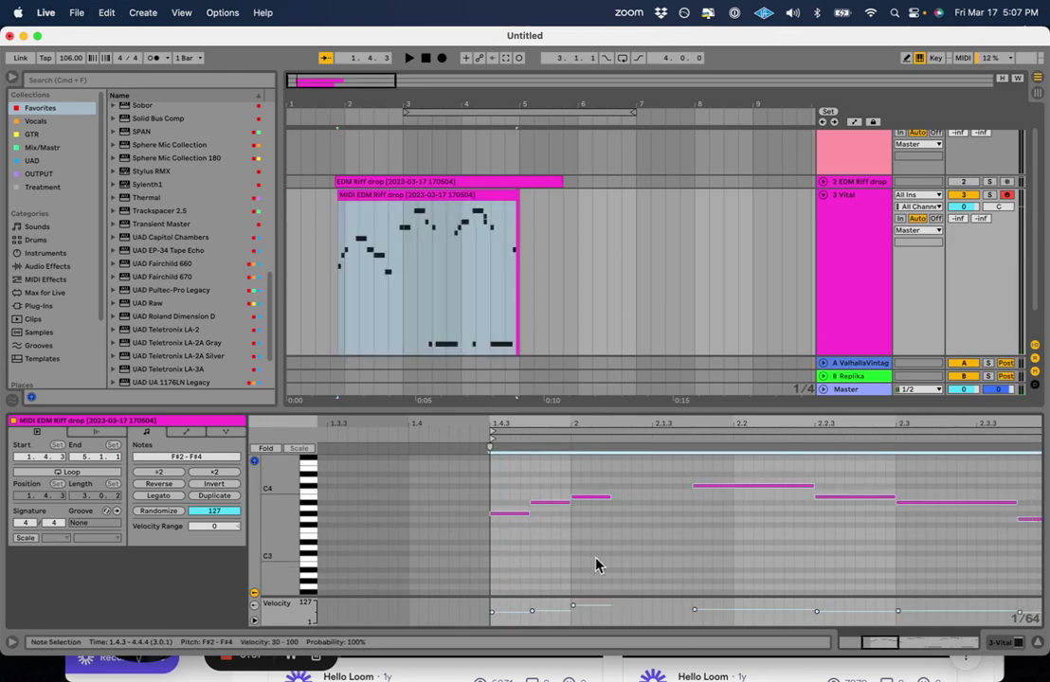
# Try the riff's C#4 note earlier at 2.1.3, play it, and move it back to 2.1.4.
pyautogui.press('space')
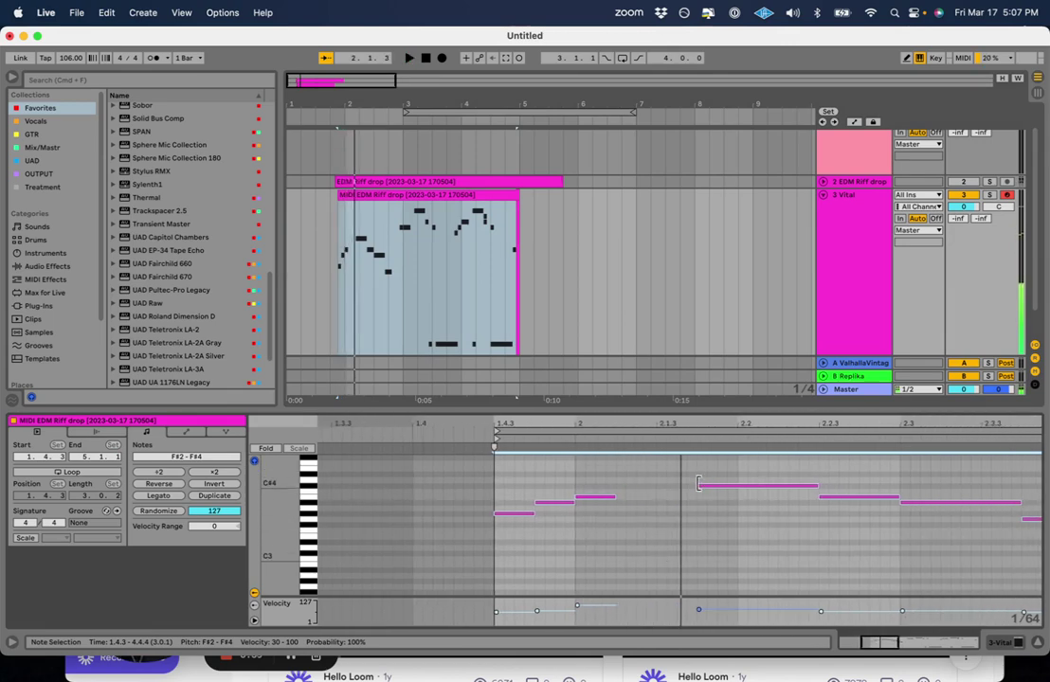
pyautogui.click(719, 481)
pyautogui.moveTo(718, 491)
pyautogui.mouseDown()
pyautogui.moveTo(689, 504)
pyautogui.moveTo(687, 492)
pyautogui.mouseUp()
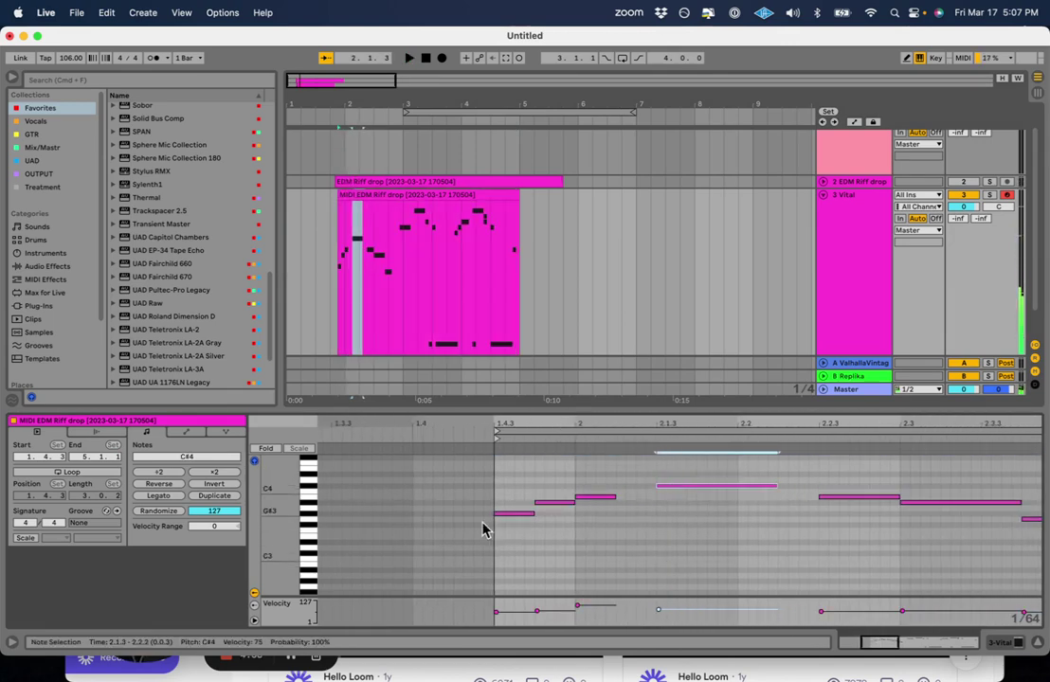
pyautogui.moveTo(281, 541); pyautogui.dragTo(305, 603)
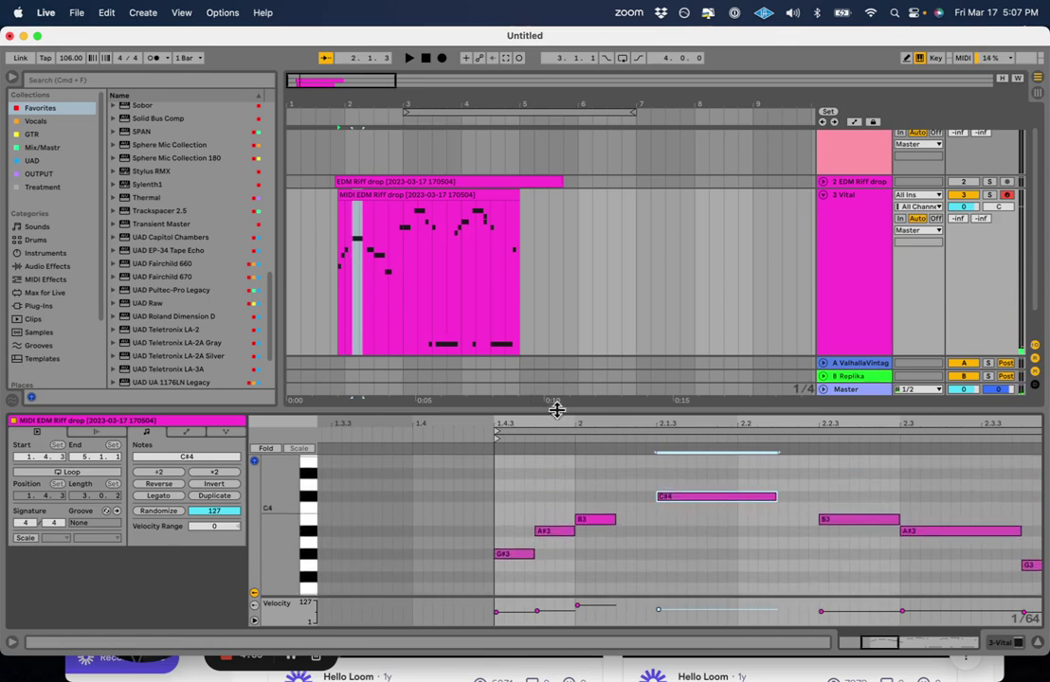
pyautogui.moveTo(557, 423); pyautogui.dragTo(472, 423)
pyautogui.click(507, 435)
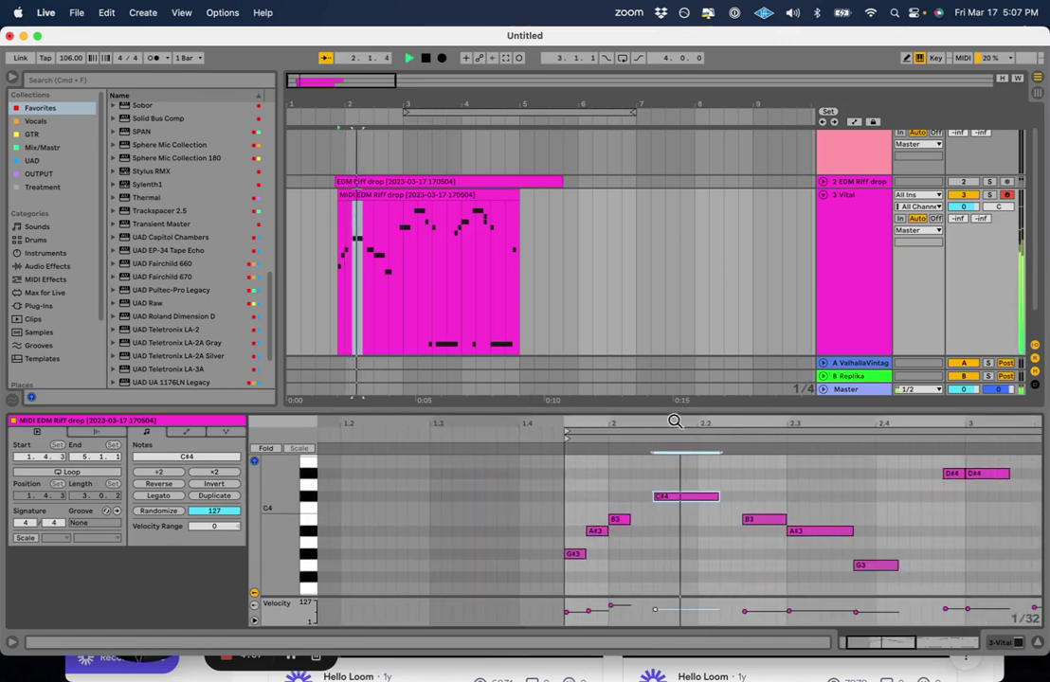
pyautogui.moveTo(621, 502); pyautogui.dragTo(643, 505)
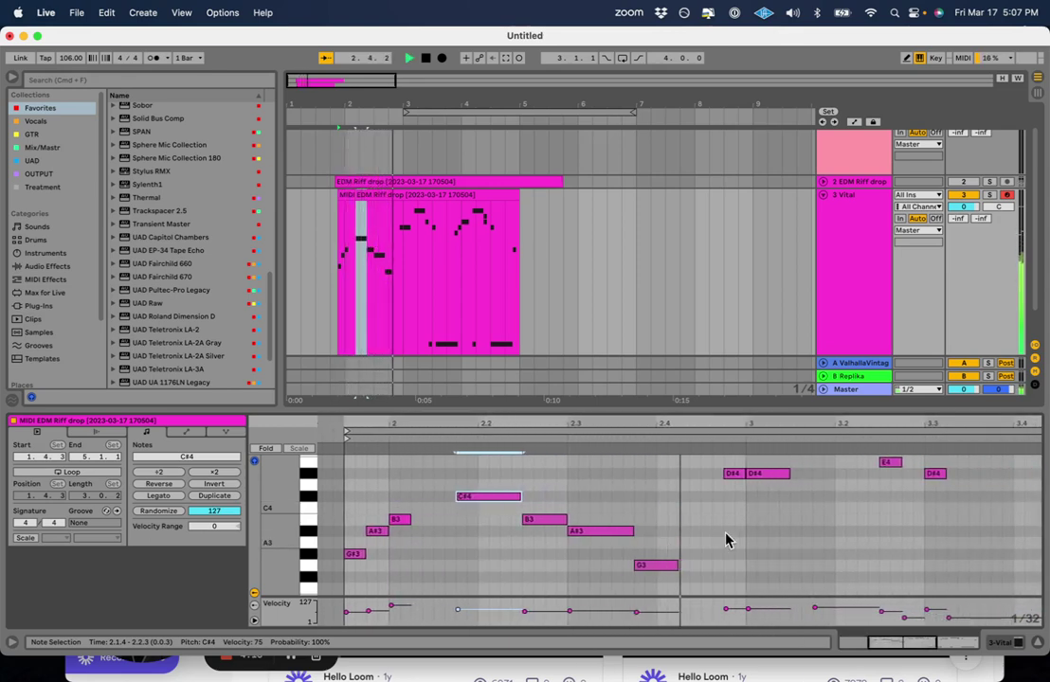
# Lower the G3 note in bar 2 to F#3 and play the phrase.
pyautogui.press('space')
pyautogui.moveTo(633, 567); pyautogui.dragTo(635, 580)
pyautogui.press('space')
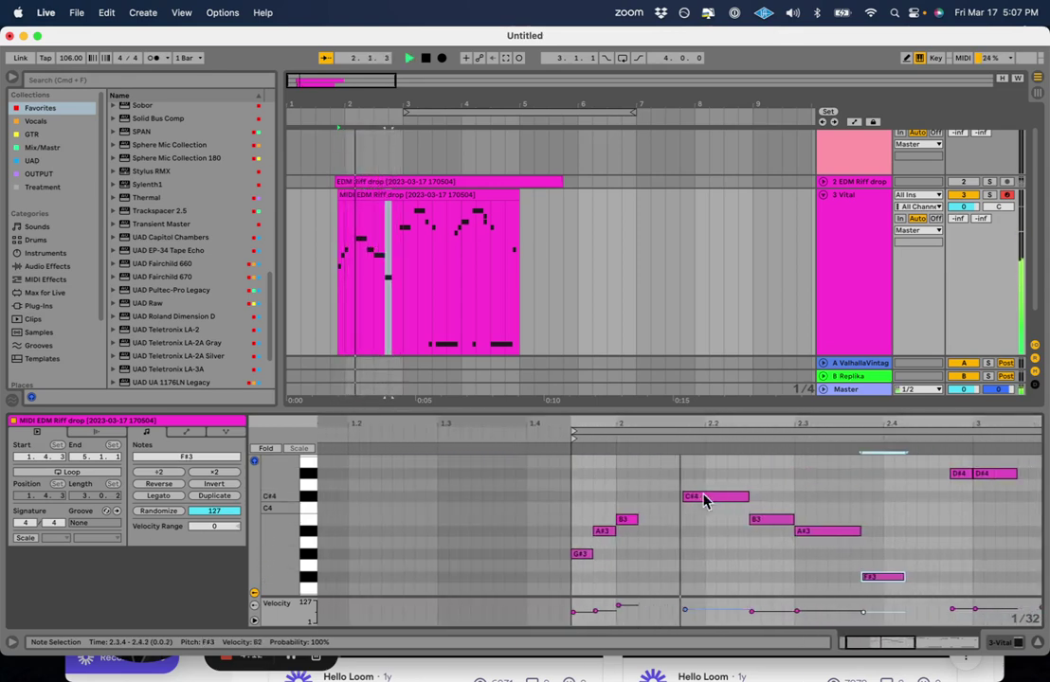
pyautogui.press('space')
# Move the short D#4 before bar 3 to C#4 at 2.4.3 and add a short D#4 at 2.4.4.
pyautogui.moveTo(679, 474); pyautogui.dragTo(644, 494)
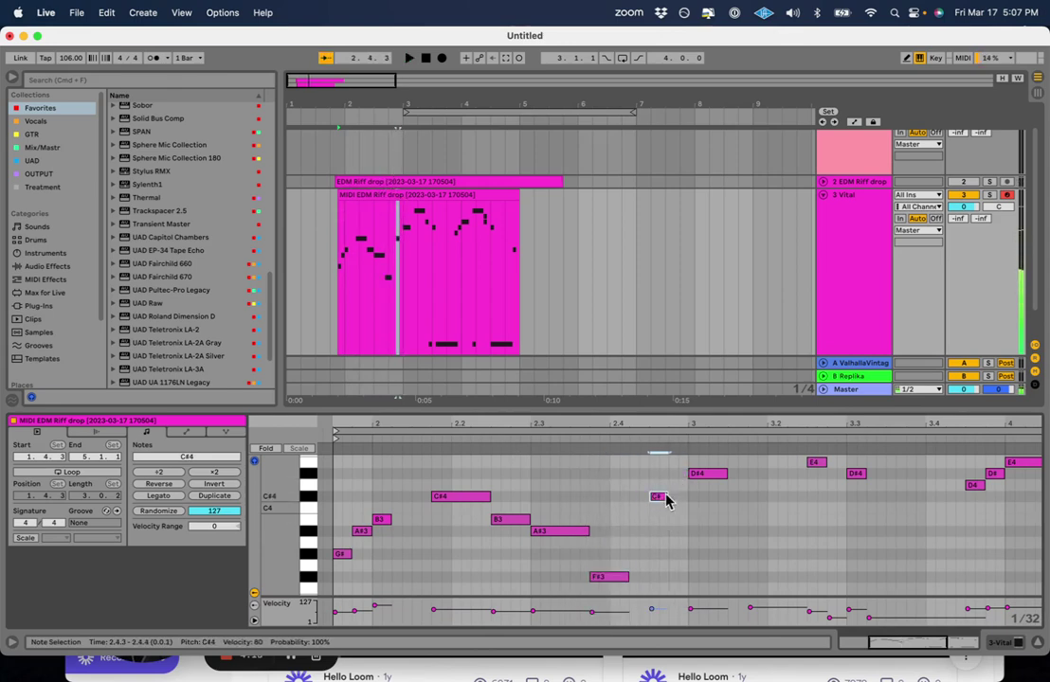
pyautogui.moveTo(675, 494); pyautogui.dragTo(680, 486)
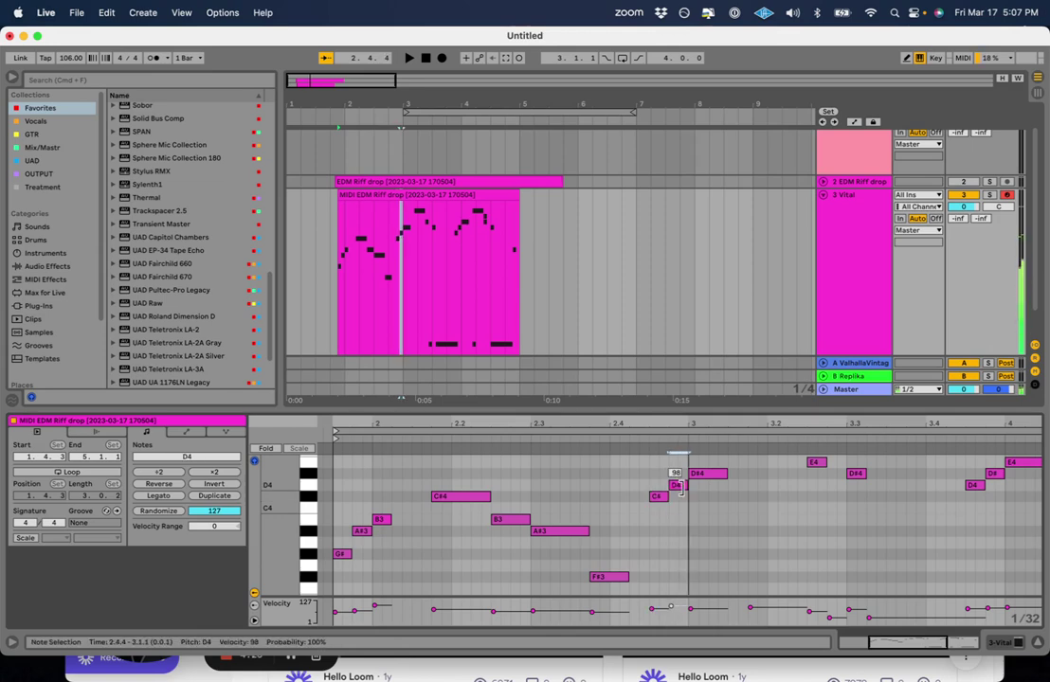
pyautogui.press('space')
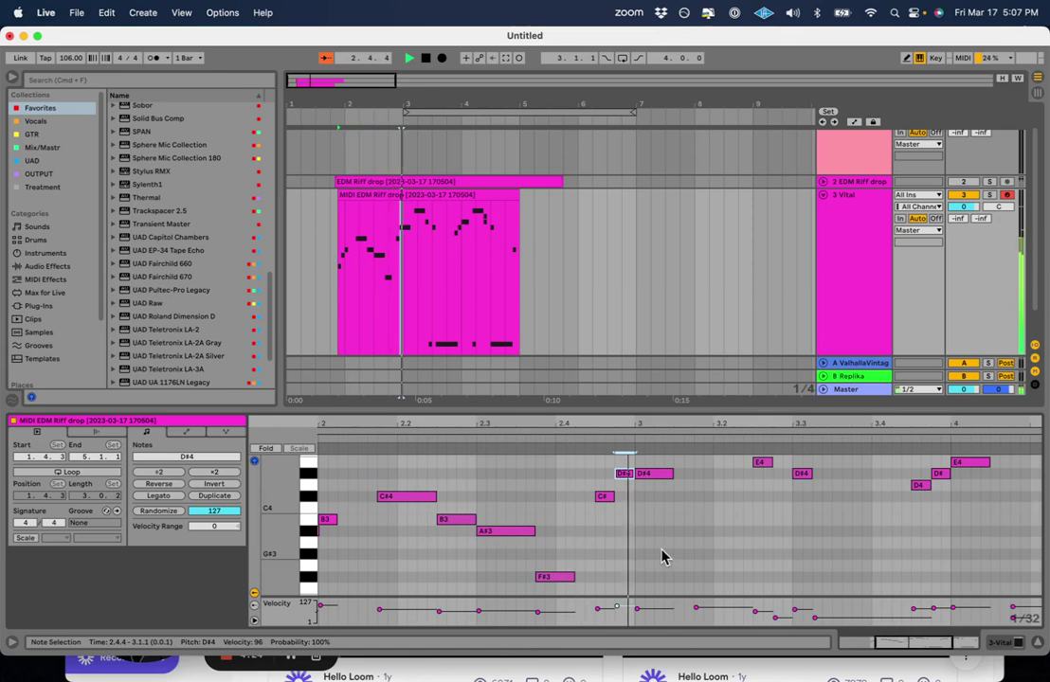
pyautogui.press('space')
# Raise the D#4 note at 3.1.1 to E4 and play the riff on into bar 4.
pyautogui.scroll(1, 650, 516)
pyautogui.moveTo(653, 481); pyautogui.dragTo(652, 473)
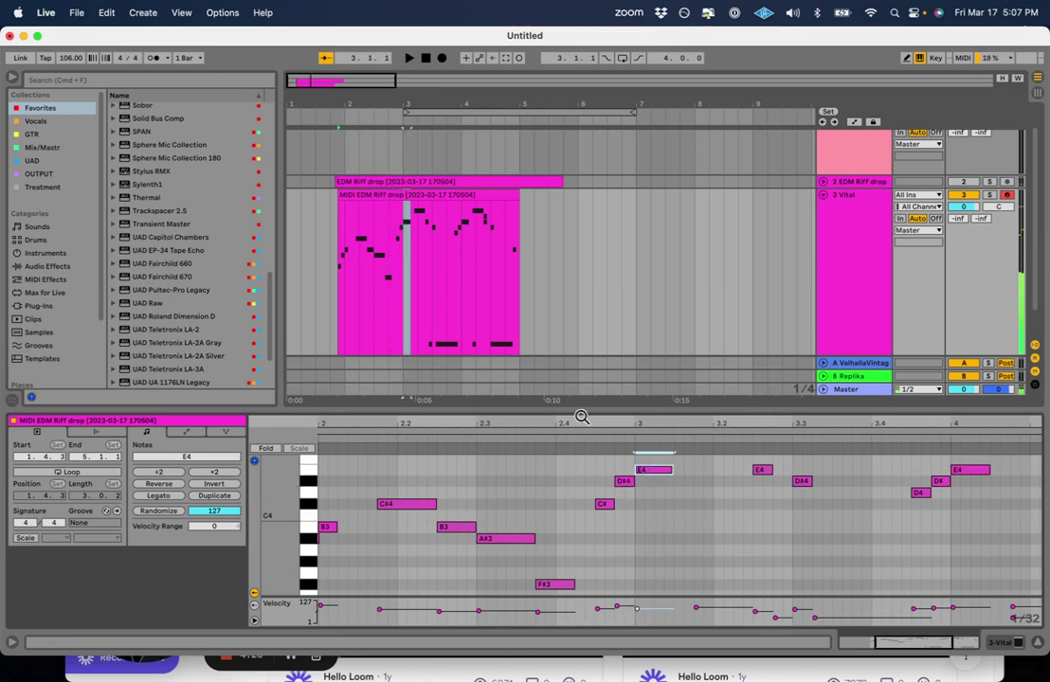
pyautogui.click(547, 437)
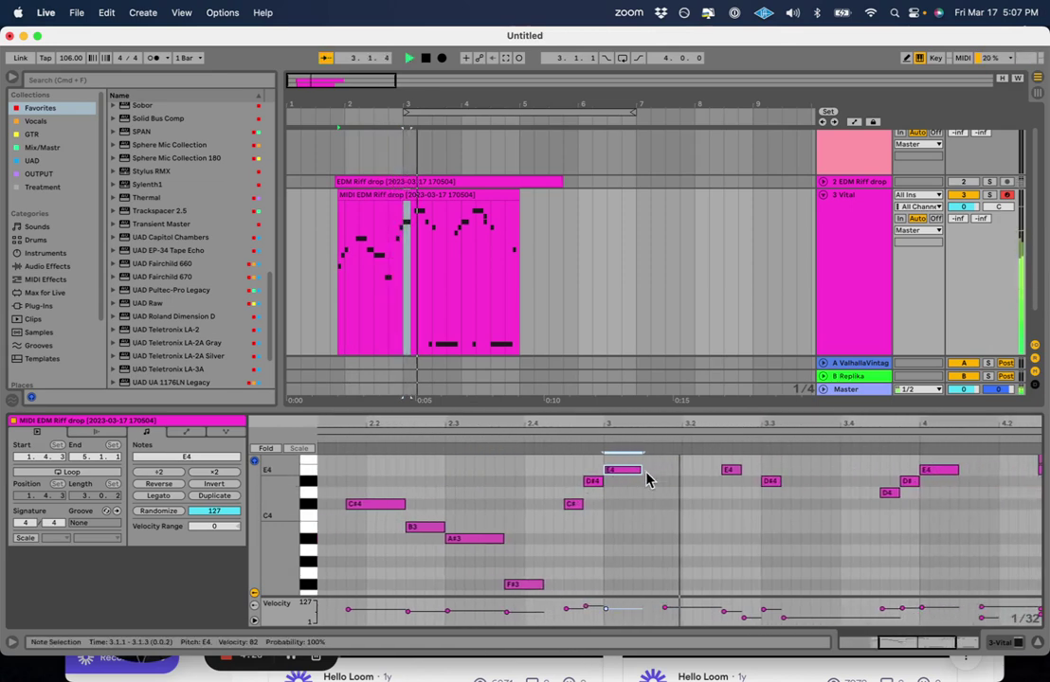
pyautogui.press('space')
pyautogui.scroll(2, 666, 496)
pyautogui.press('space')
pyautogui.moveTo(785, 424); pyautogui.dragTo(571, 409)
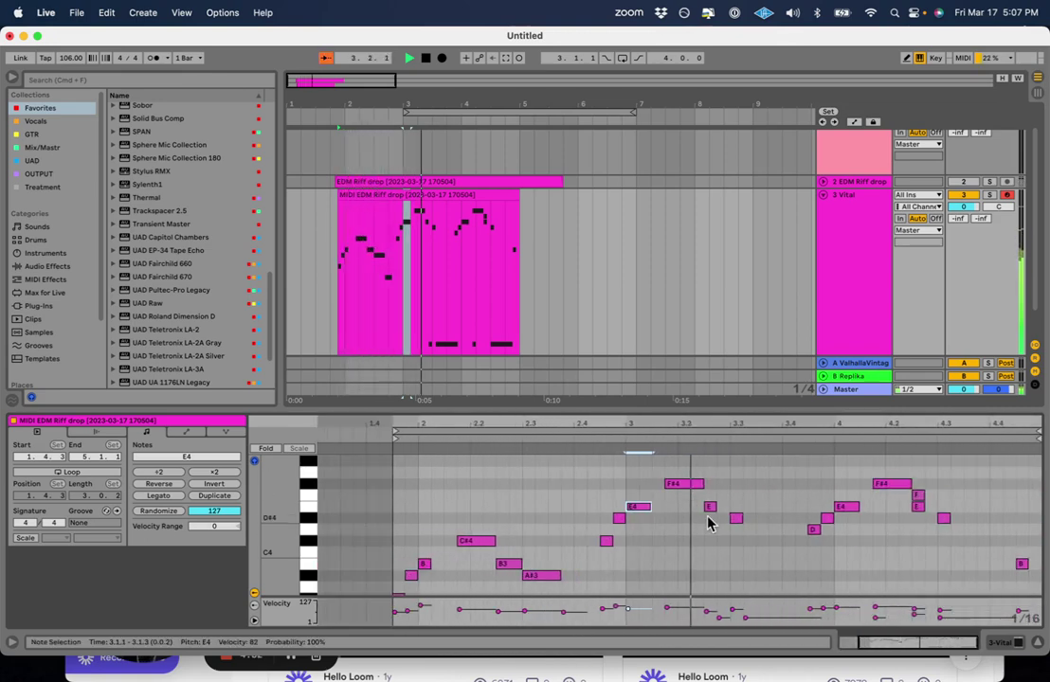
pyautogui.scroll(-3, 745, 547)
pyautogui.press('space')
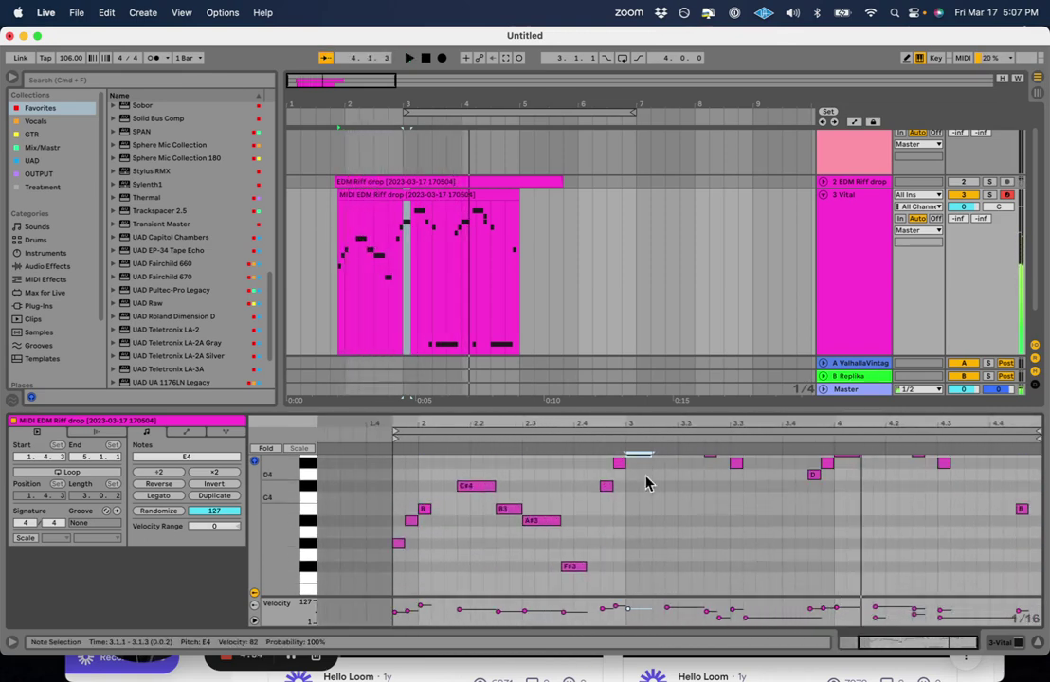
# Delete all the low F#2 notes from the MIDI clip.
pyautogui.moveTo(272, 563); pyautogui.dragTo(246, 559)
pyautogui.moveTo(611, 545); pyautogui.dragTo(1035, 593)
pyautogui.press('space')
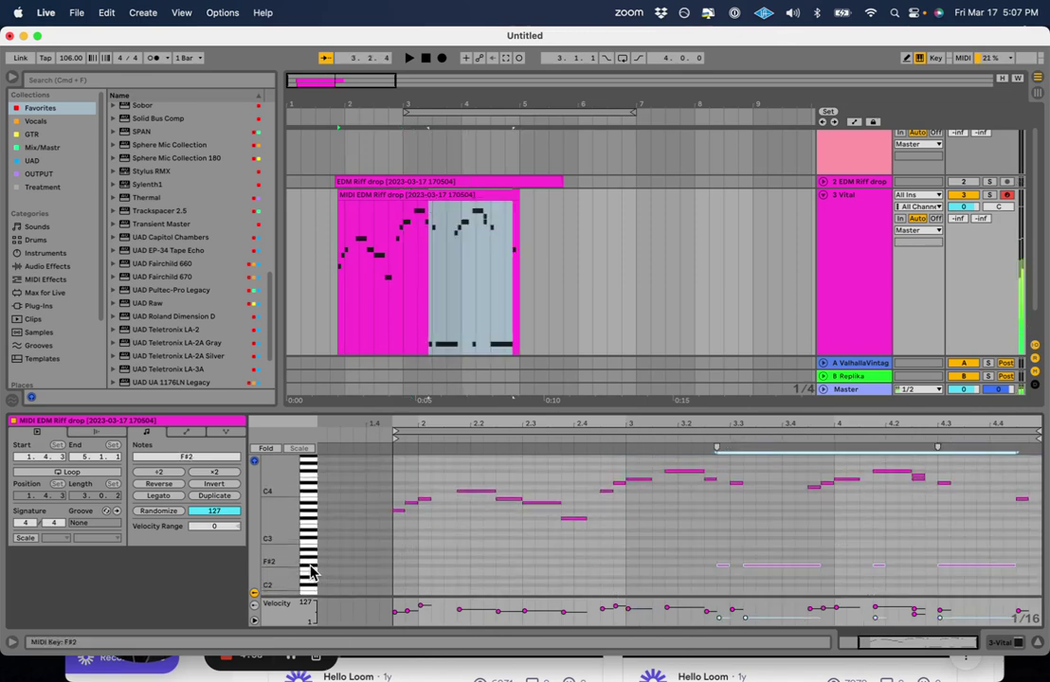
pyautogui.press('Delete')
pyautogui.moveTo(289, 538); pyautogui.dragTo(305, 601)
# Play bar 3, copy the short D#4 at 3.3.1 to 3.3.4 as a B3, and play it back.
pyautogui.press('space')
pyautogui.moveTo(675, 431)
pyautogui.mouseDown()
pyautogui.moveTo(729, 431)
pyautogui.moveTo(675, 431)
pyautogui.mouseUp()
pyautogui.press('space')
pyautogui.press('space')
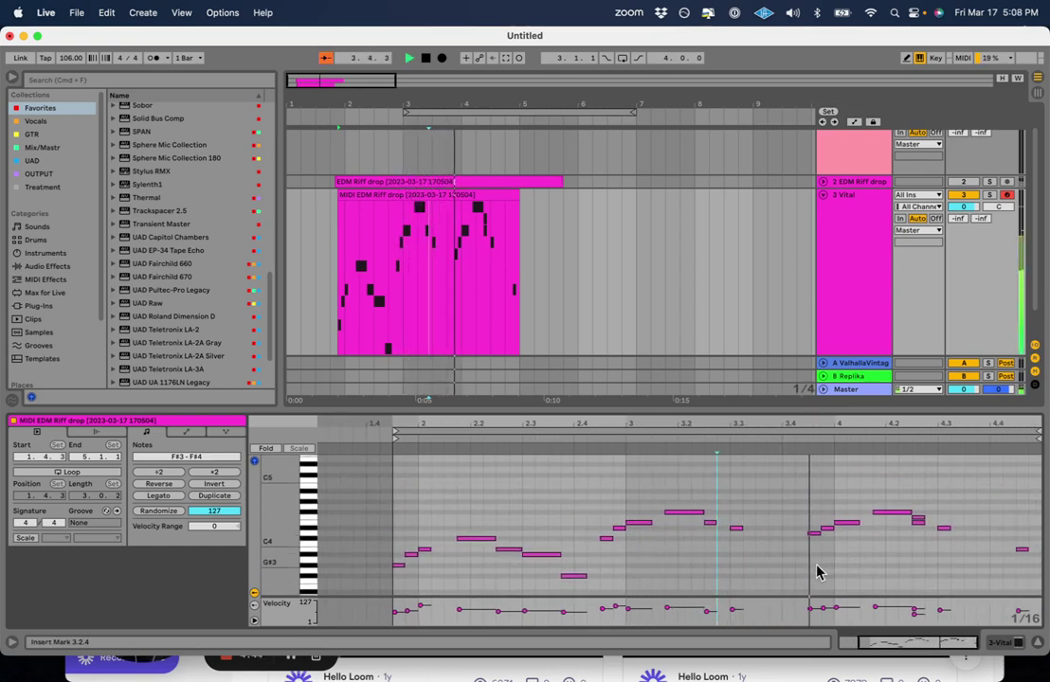
pyautogui.press('space')
pyautogui.moveTo(739, 530); pyautogui.dragTo(775, 537)
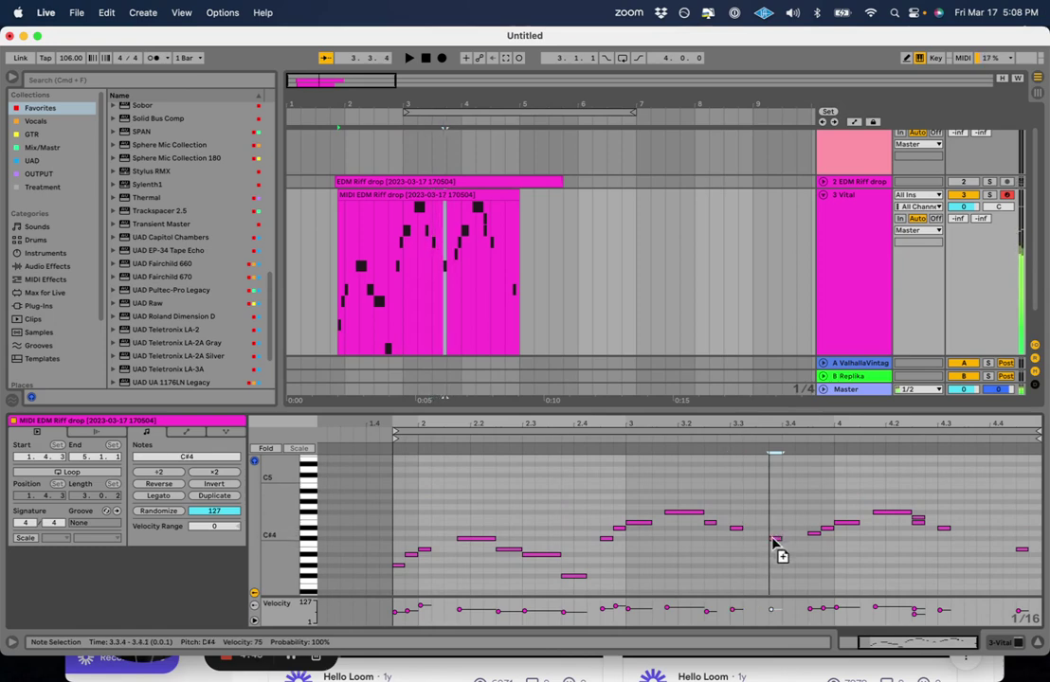
pyautogui.press('space')
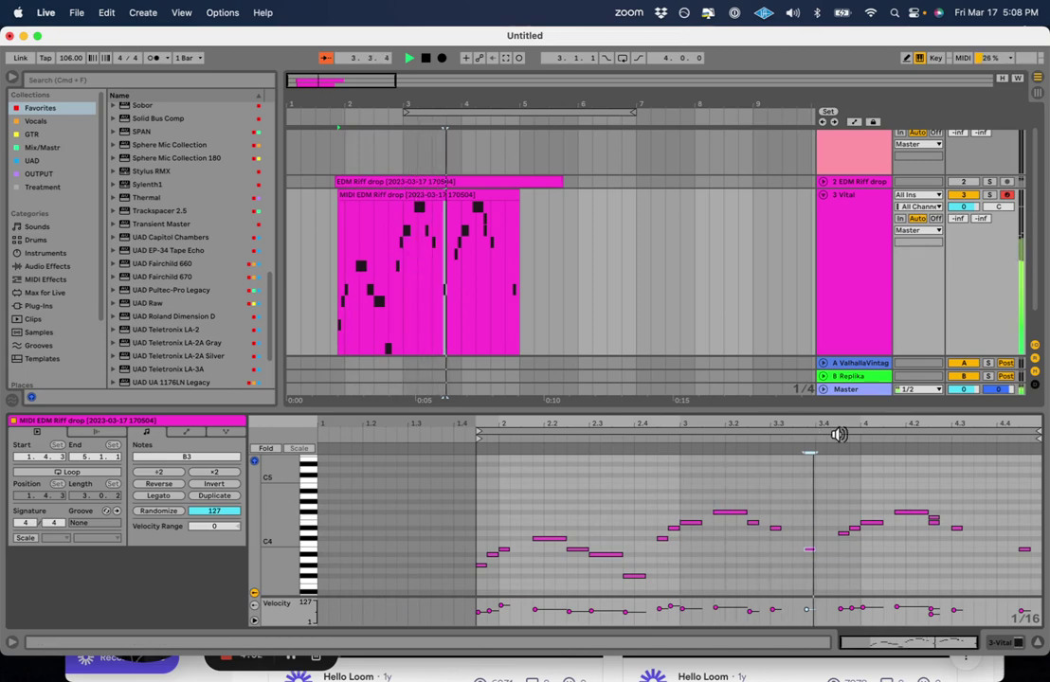
# Lower the D4 note at 3.4.3 to C#4 and audition the D#4 that follows it.
pyautogui.press('space')
pyautogui.click(843, 534)
pyautogui.moveTo(844, 537); pyautogui.dragTo(846, 546)
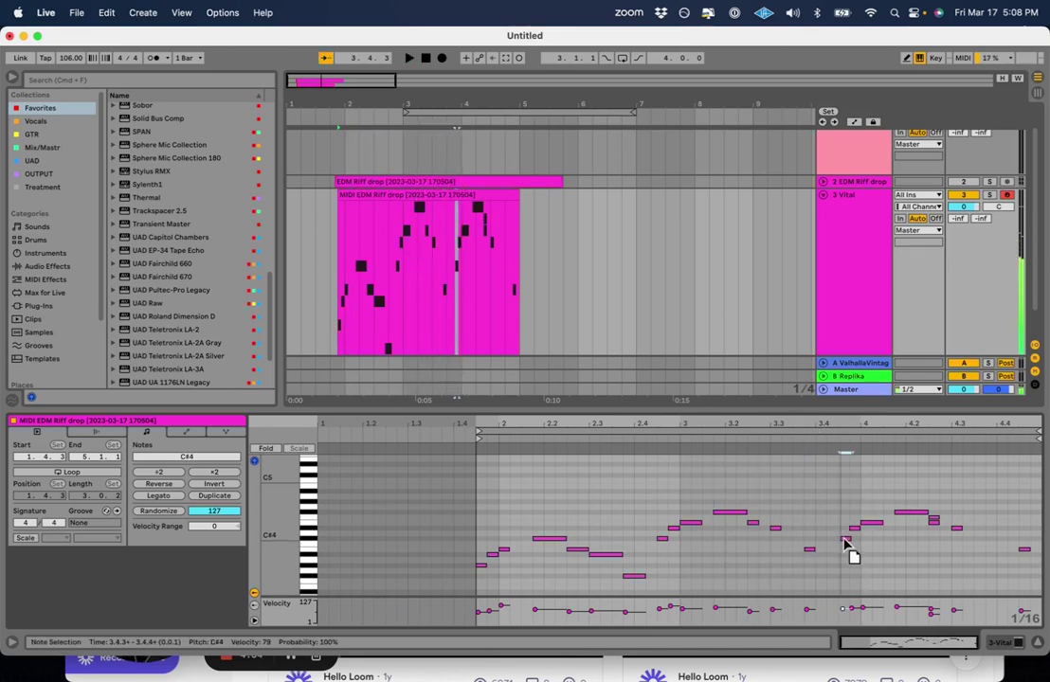
pyautogui.click(854, 532)
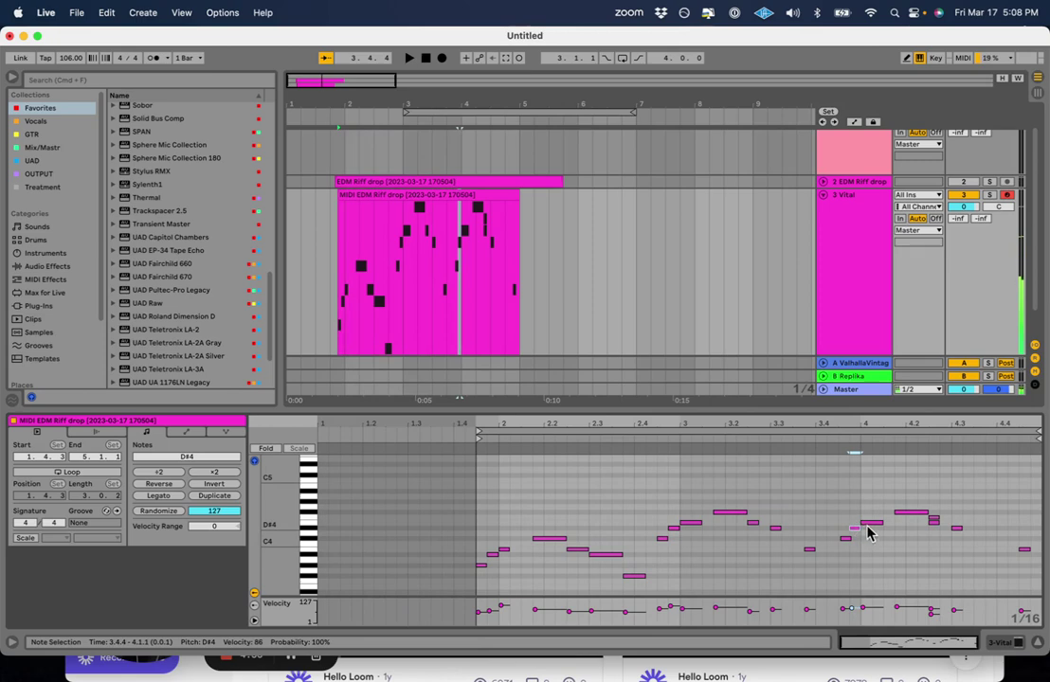
# Delete the F4 overlapping the E4 at 4.2.3 and audition the neighbouring notes.
pyautogui.click(903, 513)
pyautogui.click(933, 522)
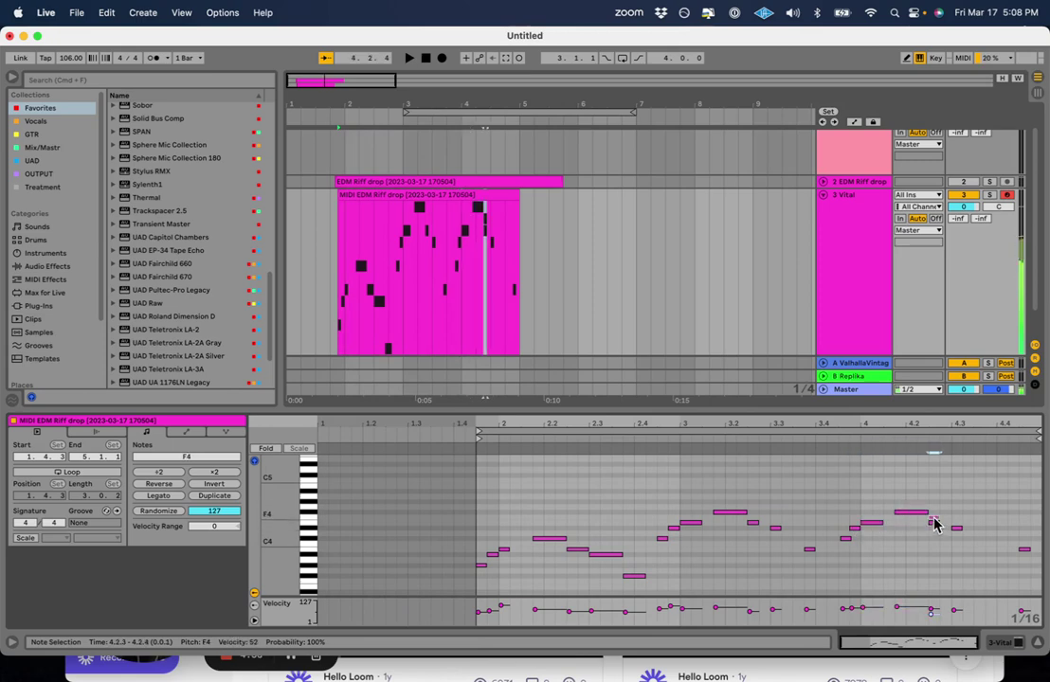
pyautogui.click(938, 528)
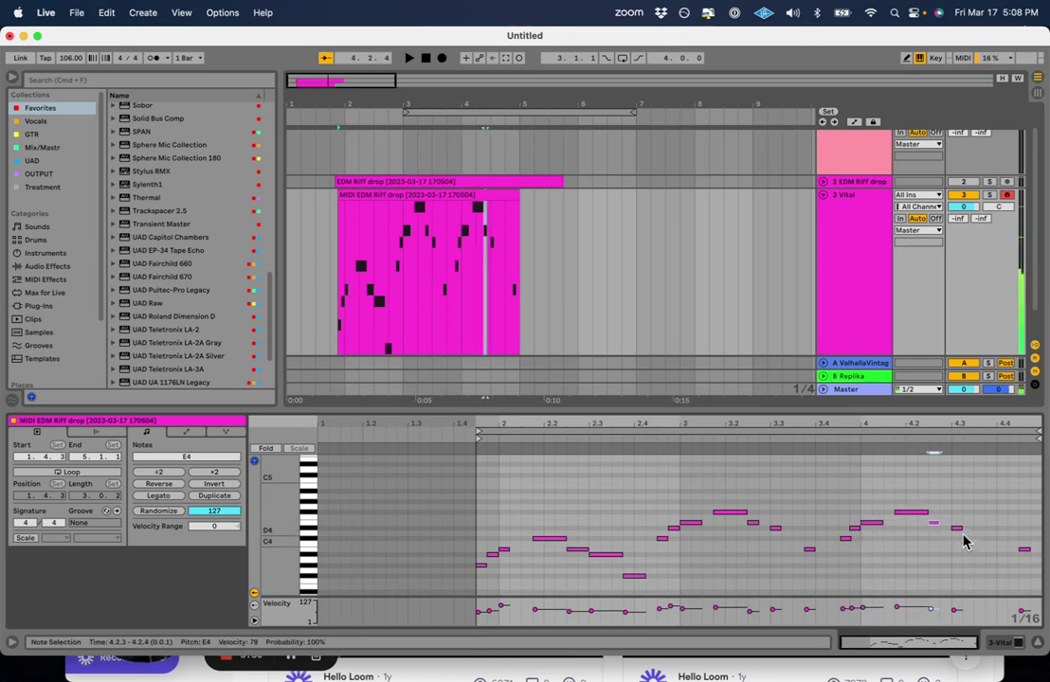
pyautogui.click(957, 529)
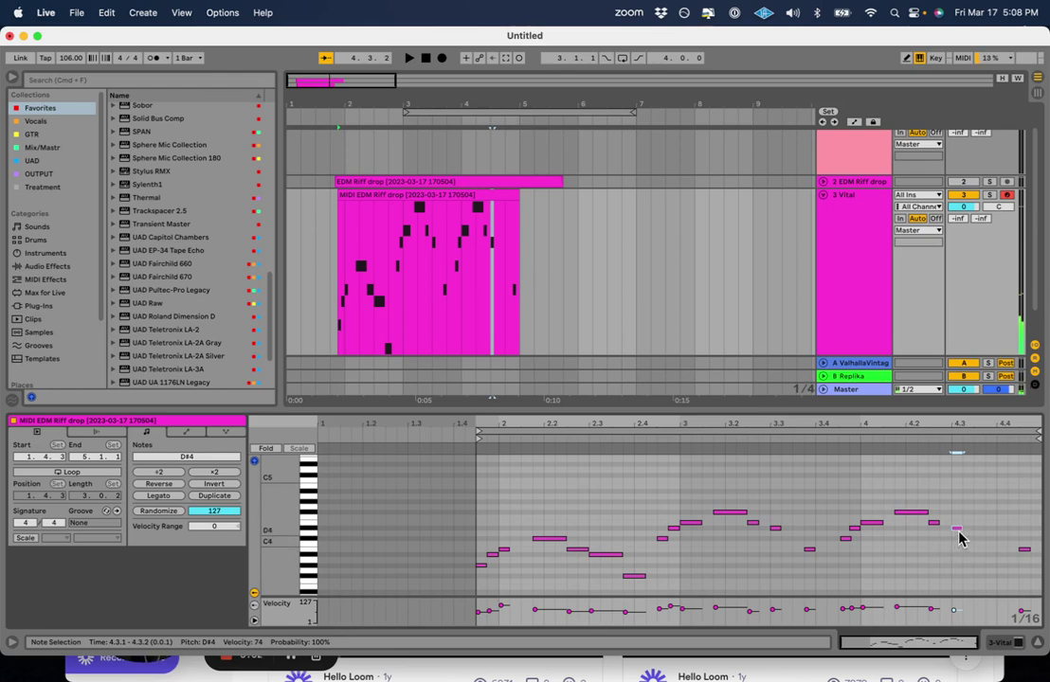
pyautogui.moveTo(984, 426); pyautogui.dragTo(984, 426)
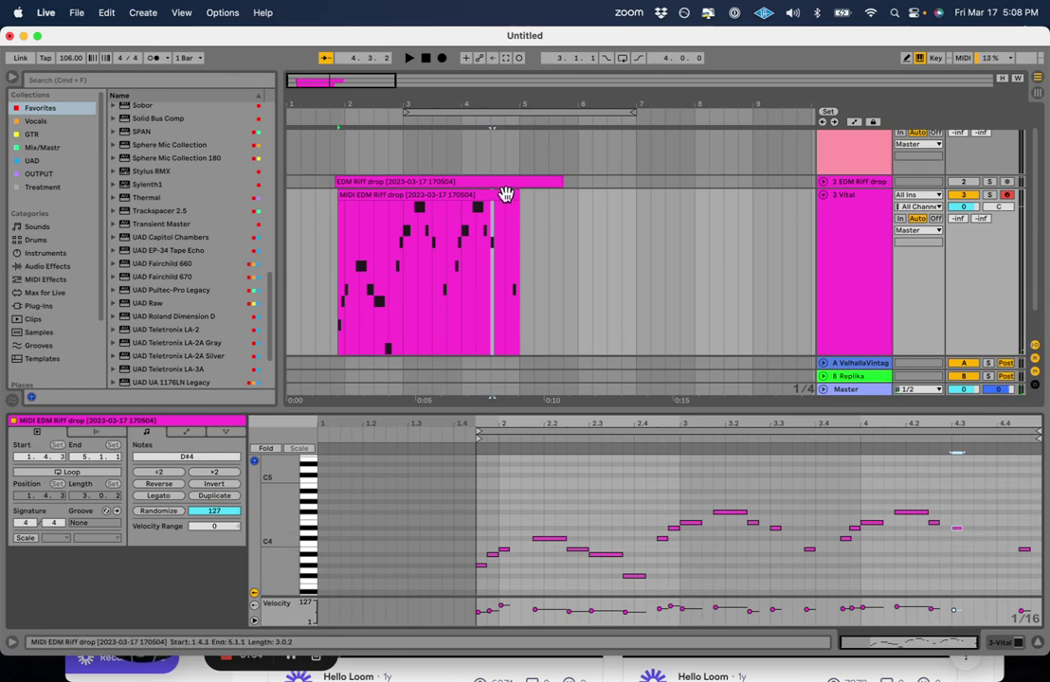
# Play from the start of bar 4 and add a short C#4 note at 4.3.4.
pyautogui.click(465, 261)
pyautogui.press('space')
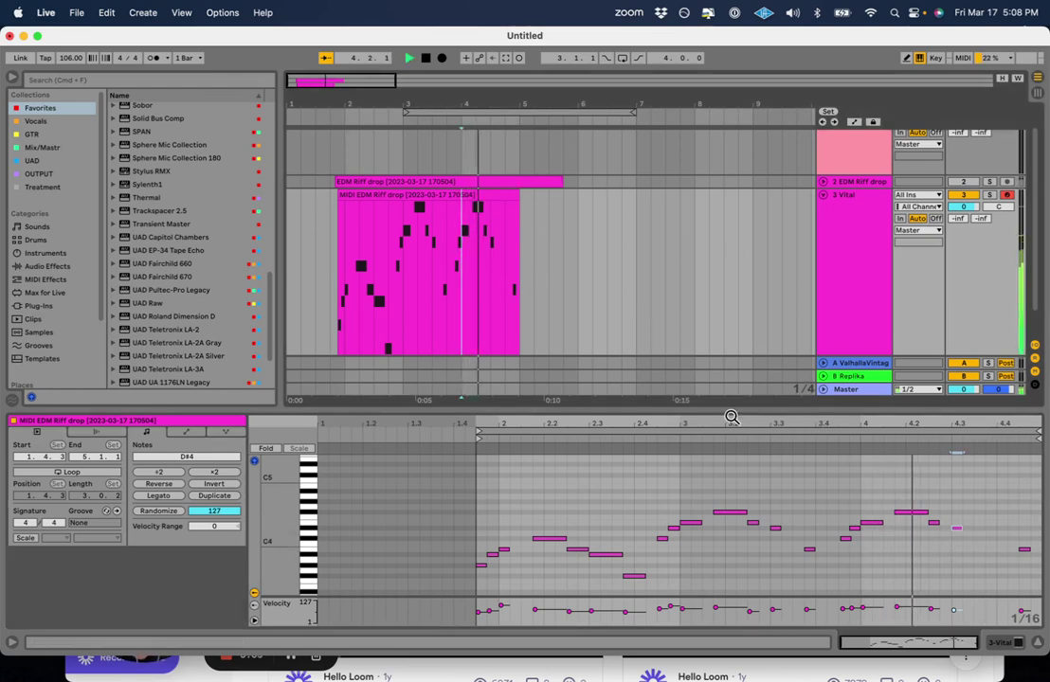
pyautogui.press('space')
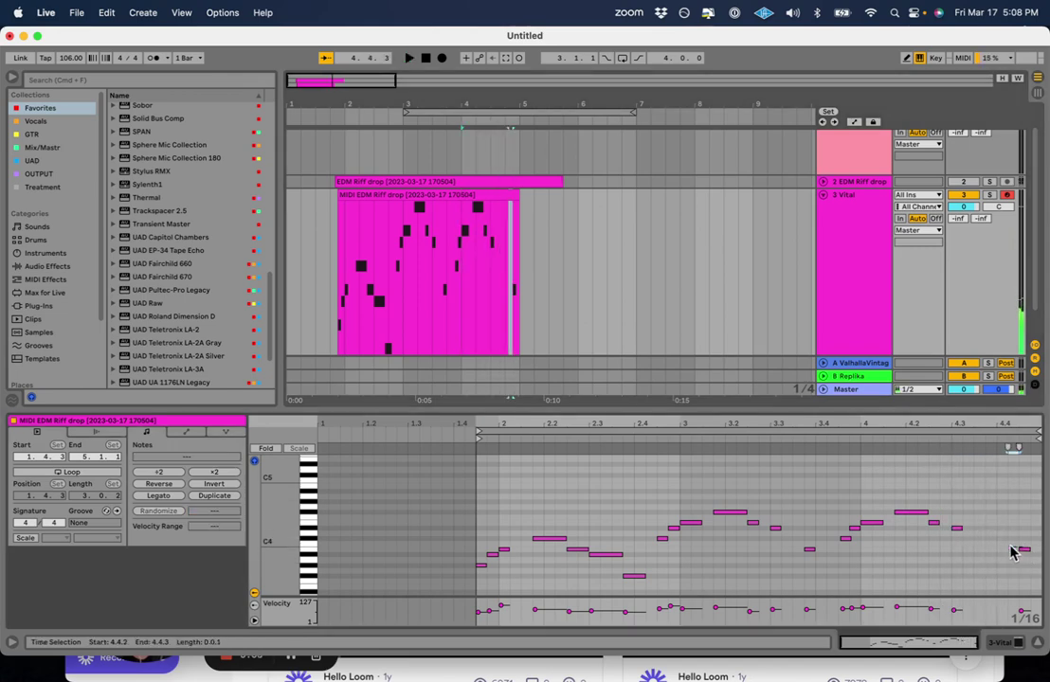
pyautogui.moveTo(1012, 553); pyautogui.dragTo(992, 552)
pyautogui.click(990, 548)
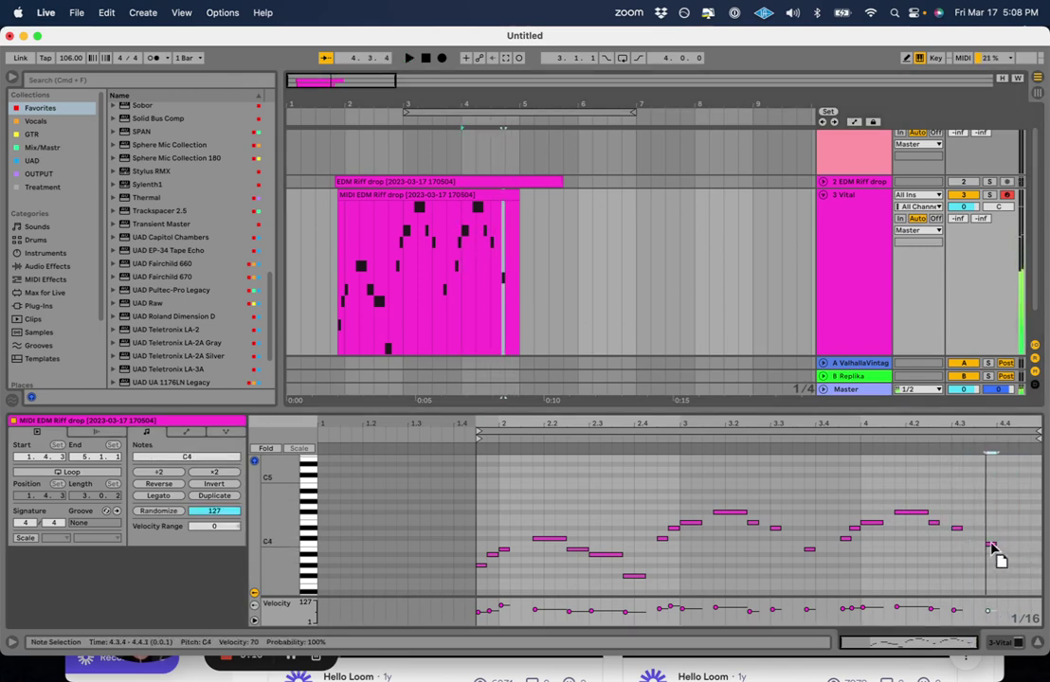
pyautogui.click(1023, 549)
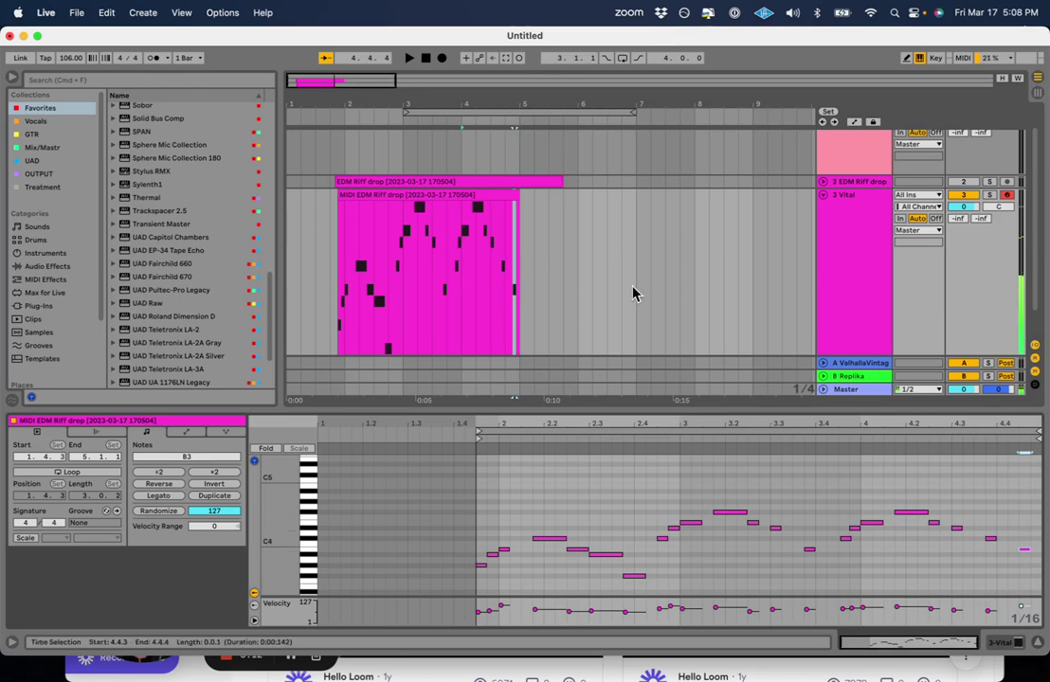
# Extend the end of the MIDI clip to 6.1.1 and play the riff from 3.1.1.
pyautogui.moveTo(521, 208); pyautogui.dragTo(578, 208)
pyautogui.click(403, 264)
pyautogui.press('space')
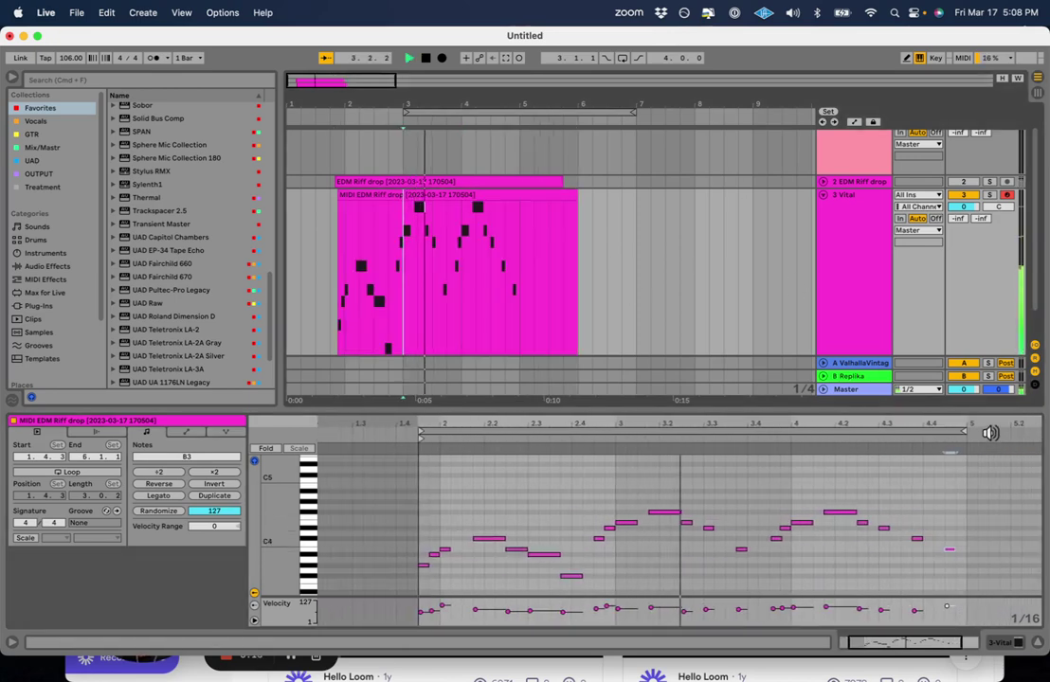
pyautogui.moveTo(912, 643); pyautogui.dragTo(940, 654)
pyautogui.moveTo(295, 566); pyautogui.dragTo(318, 566)
pyautogui.press('space')
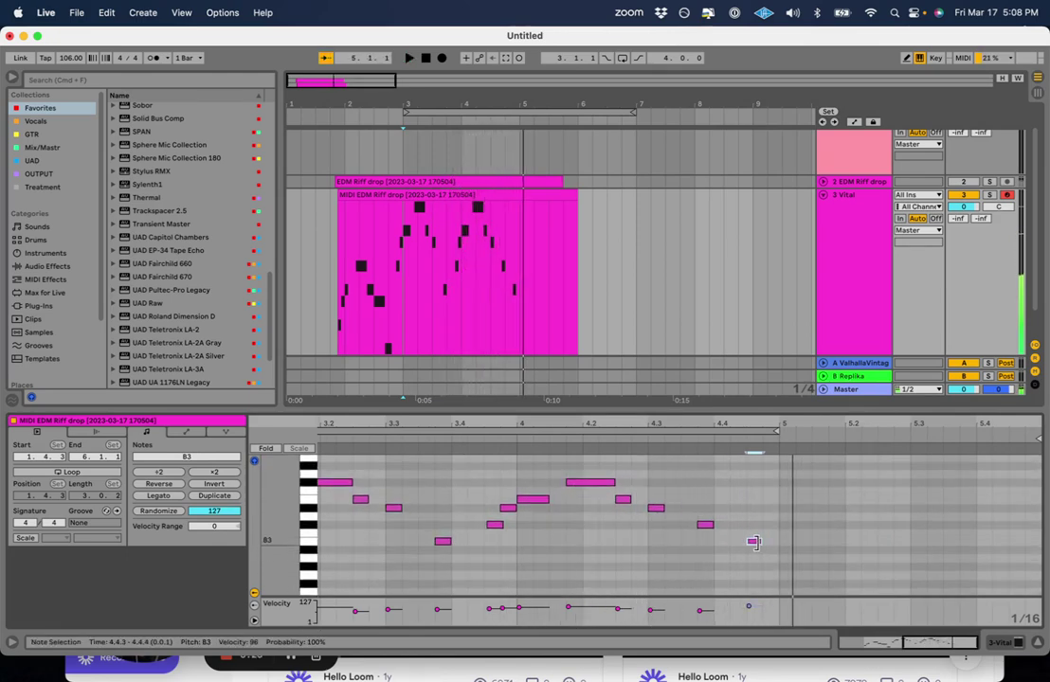
# Copy the last B3 as short notes C#4 at 5.1.1, D#4 at 5.1.4 and C#4 at 5.2.3, checking by playback.
pyautogui.moveTo(756, 543); pyautogui.dragTo(791, 527)
pyautogui.click(634, 440)
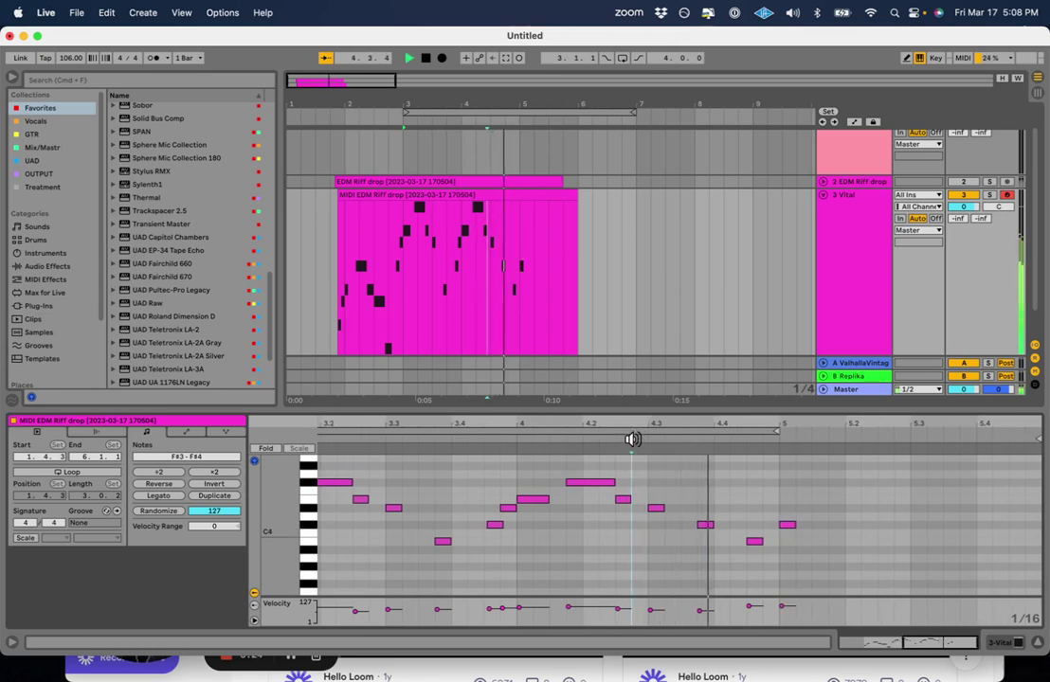
pyautogui.press('space')
pyautogui.moveTo(791, 527); pyautogui.dragTo(884, 543)
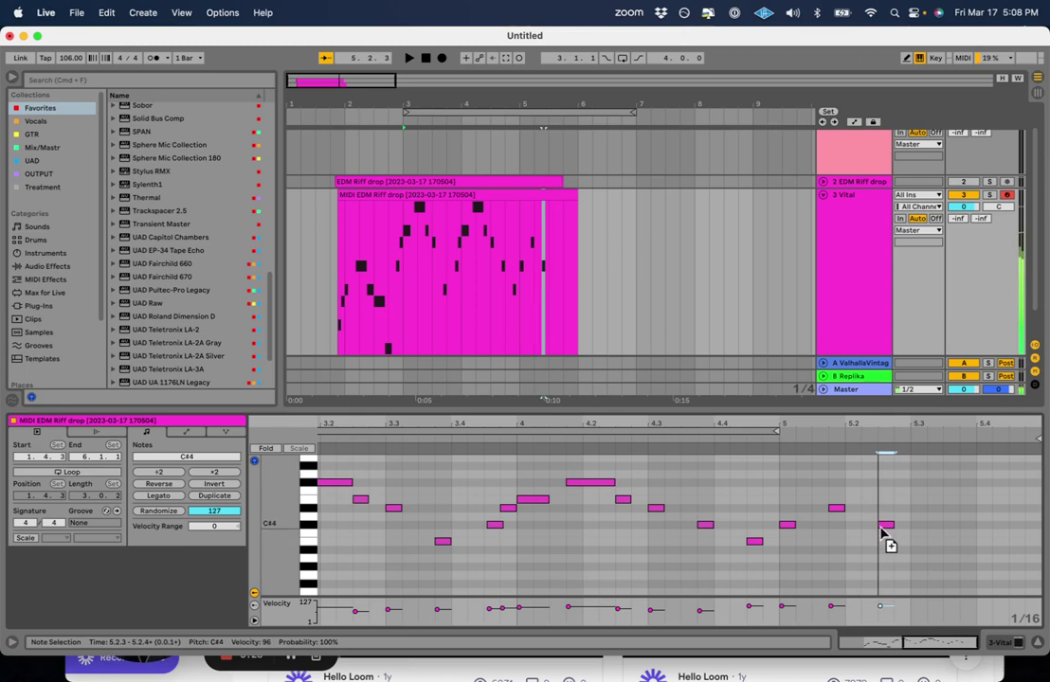
pyautogui.press('space')
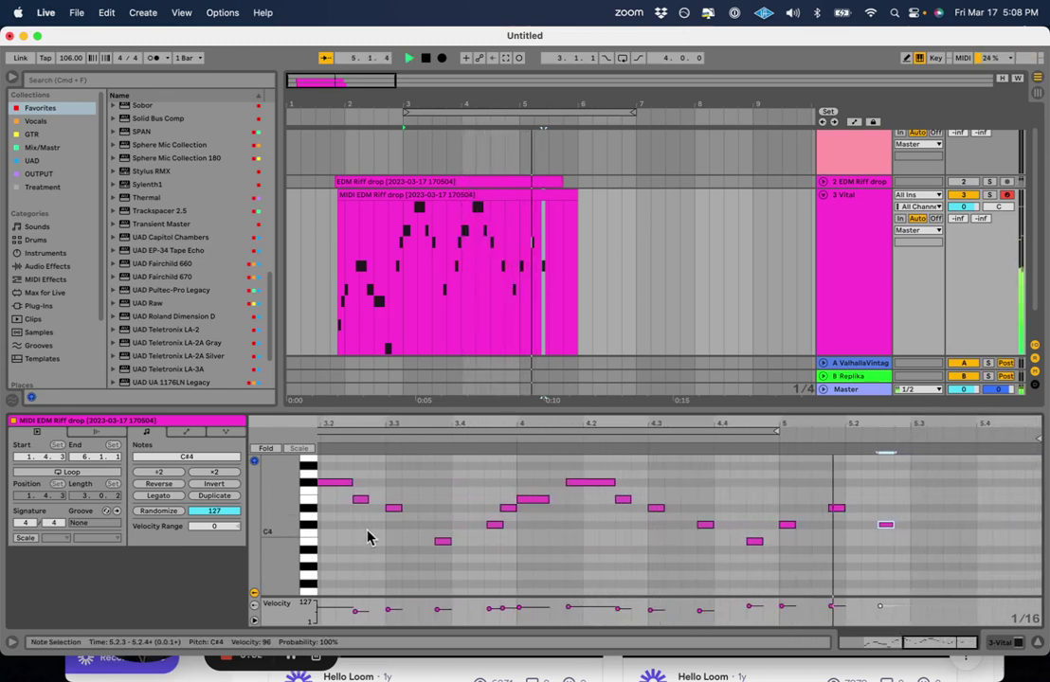
# Lower the note at 5.2.3 to B3, copy it to A#3 at 5.3.1, and check the ending by playback.
pyautogui.press('space')
pyautogui.moveTo(884, 532); pyautogui.dragTo(926, 566)
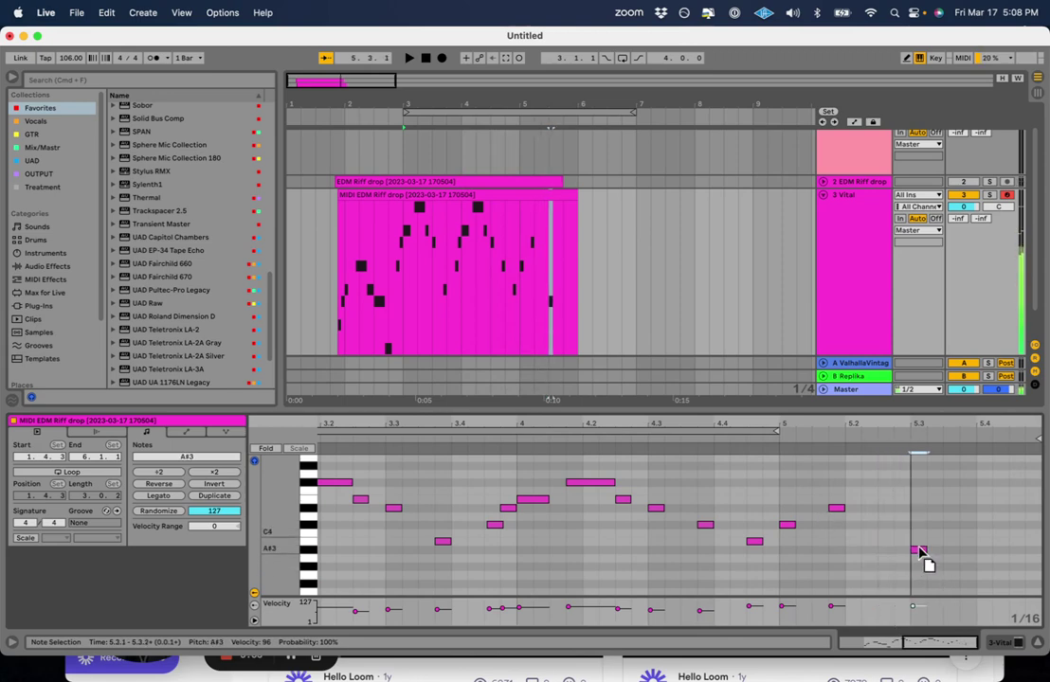
pyautogui.click(563, 439)
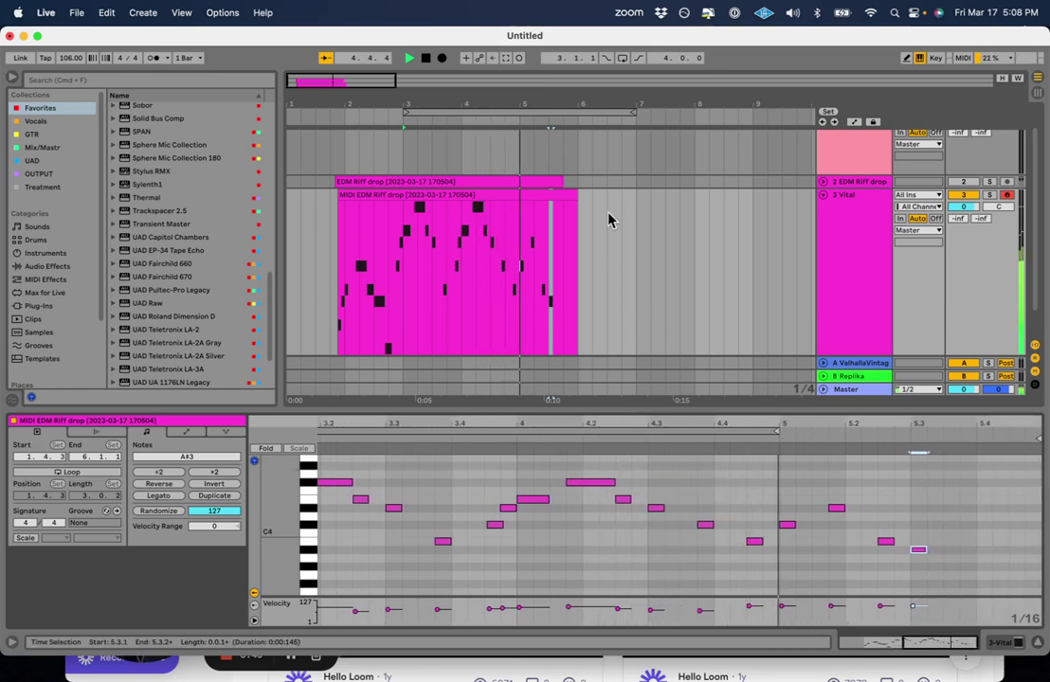
pyautogui.press('space')
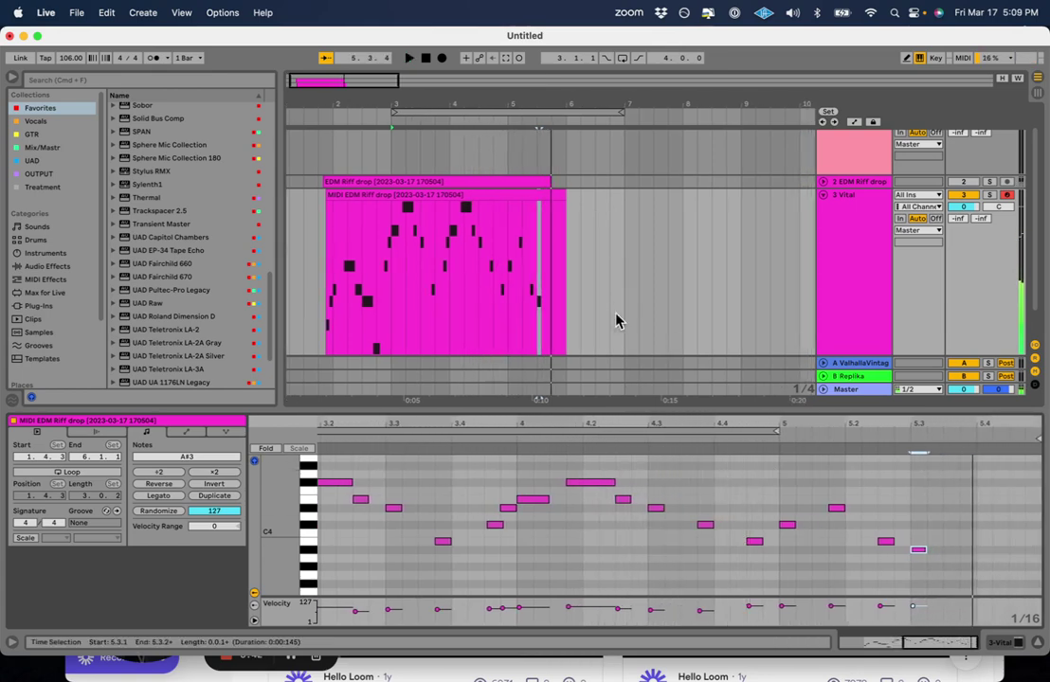
# Move the MIDI clip's loop start to 2.1.1 and play the riff from its beginning.
pyautogui.click(552, 195)
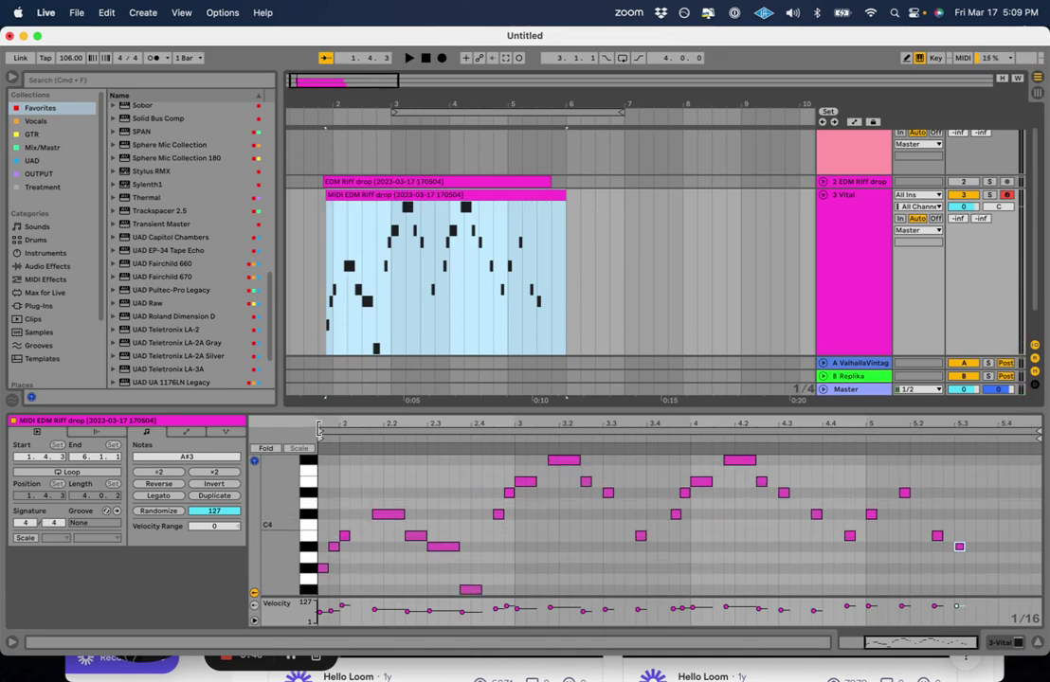
pyautogui.moveTo(318, 428); pyautogui.dragTo(343, 425)
pyautogui.click(406, 437)
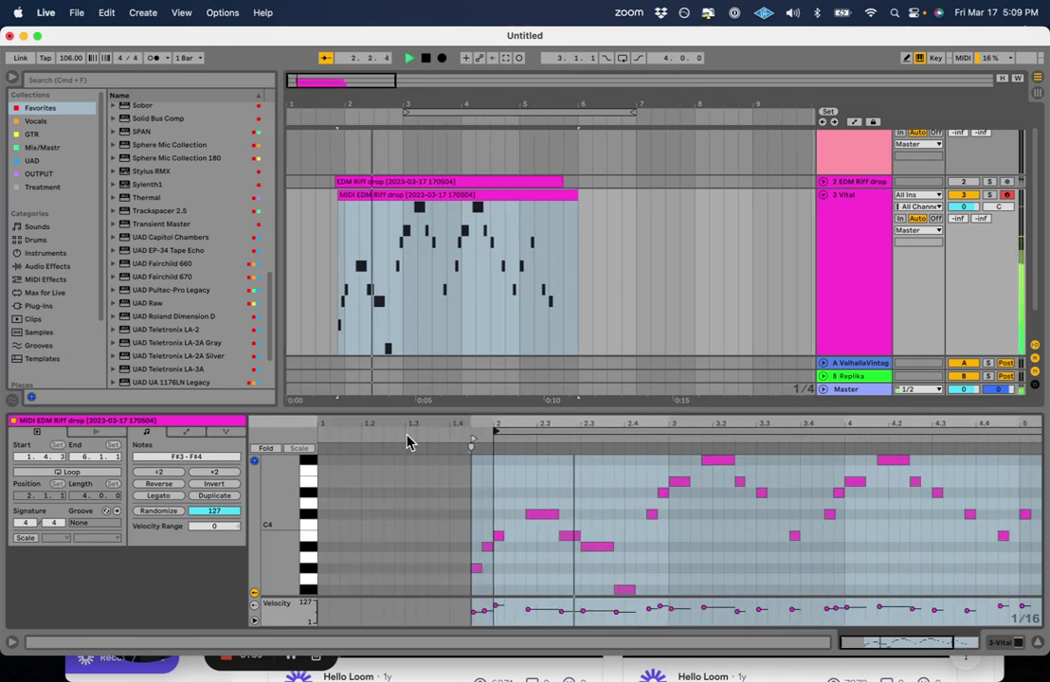
pyautogui.press('space')
# Copy the three pickup notes G#3 to B3 at 1.4.3 and paste them at 5.4.3.
pyautogui.moveTo(471, 535); pyautogui.dragTo(498, 588)
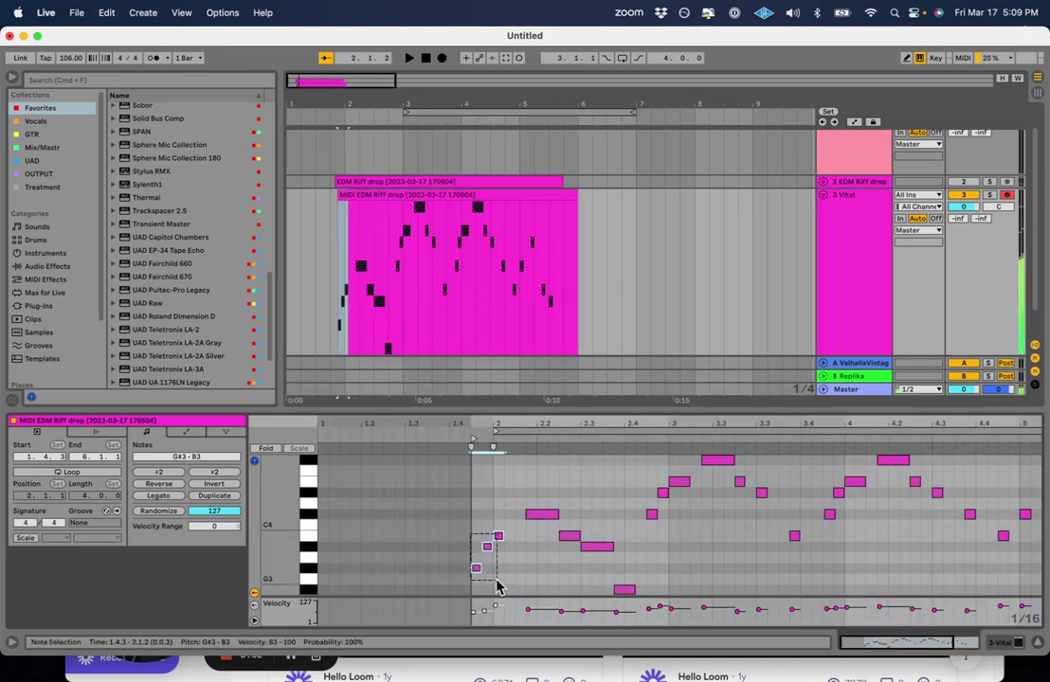
pyautogui.press('super+c')
pyautogui.moveTo(623, 426); pyautogui.dragTo(571, 427)
pyautogui.click(1026, 572)
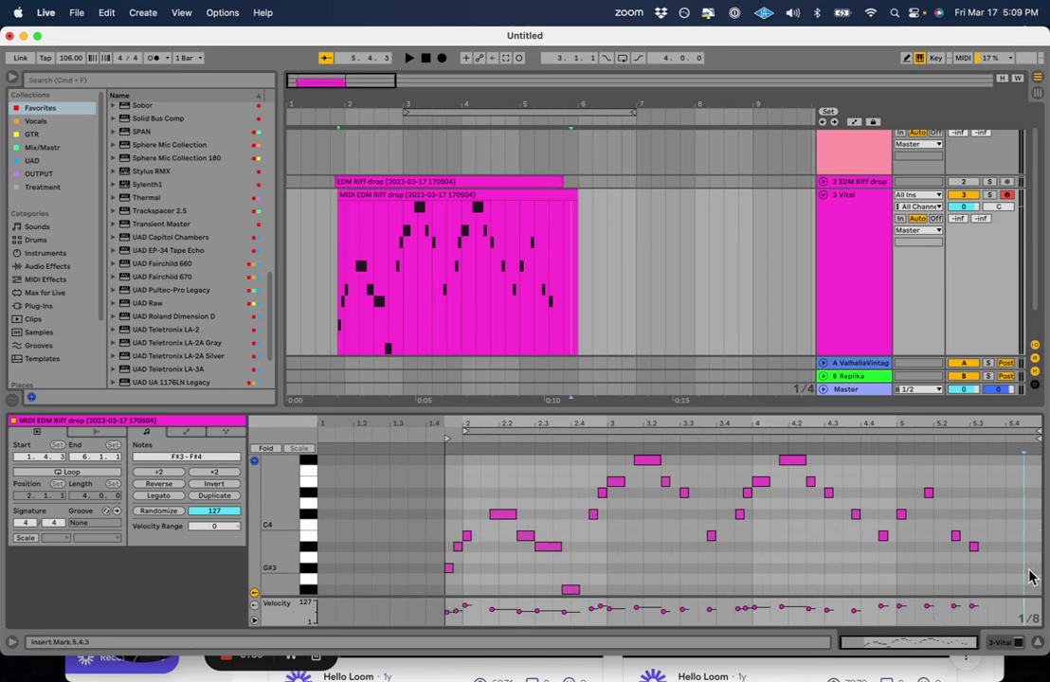
# Turn on looping for the MIDI riff clip and extend it to 10.1.1 in the arrangement.
pyautogui.click(426, 193)
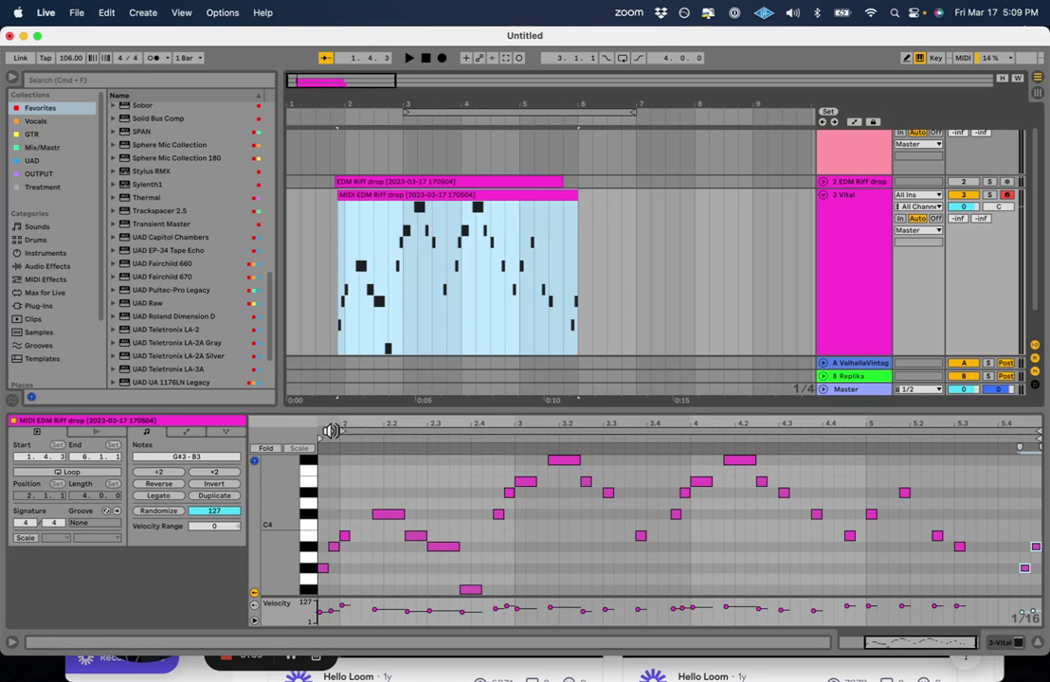
pyautogui.click(136, 454)
pyautogui.click(72, 472)
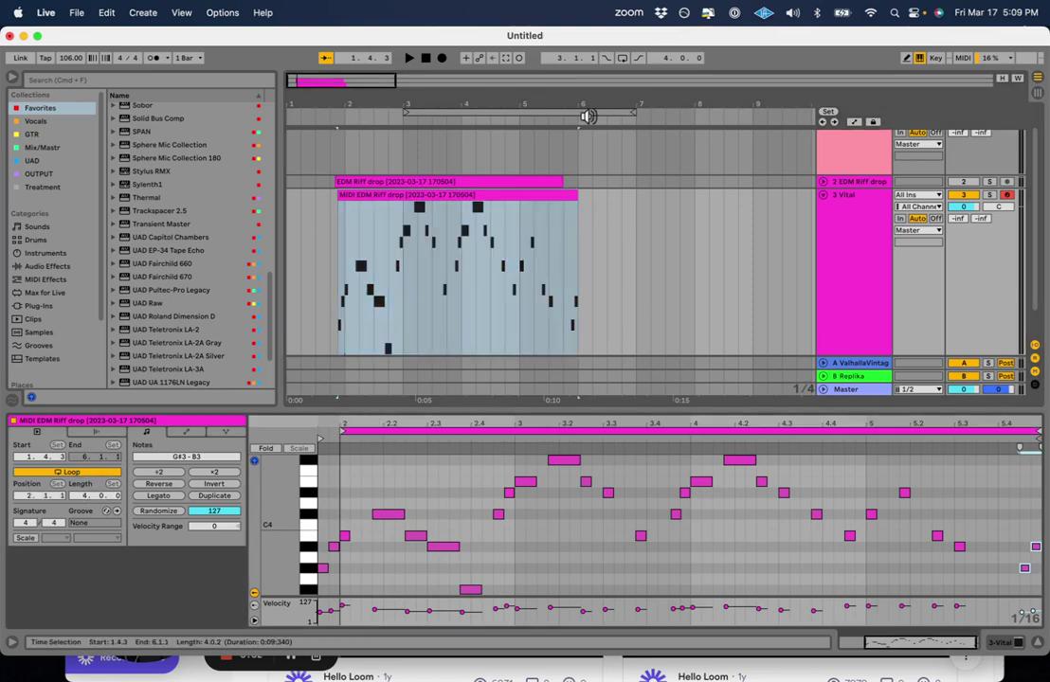
pyautogui.moveTo(571, 194); pyautogui.dragTo(697, 194)
pyautogui.moveTo(312, 106); pyautogui.dragTo(311, 68)
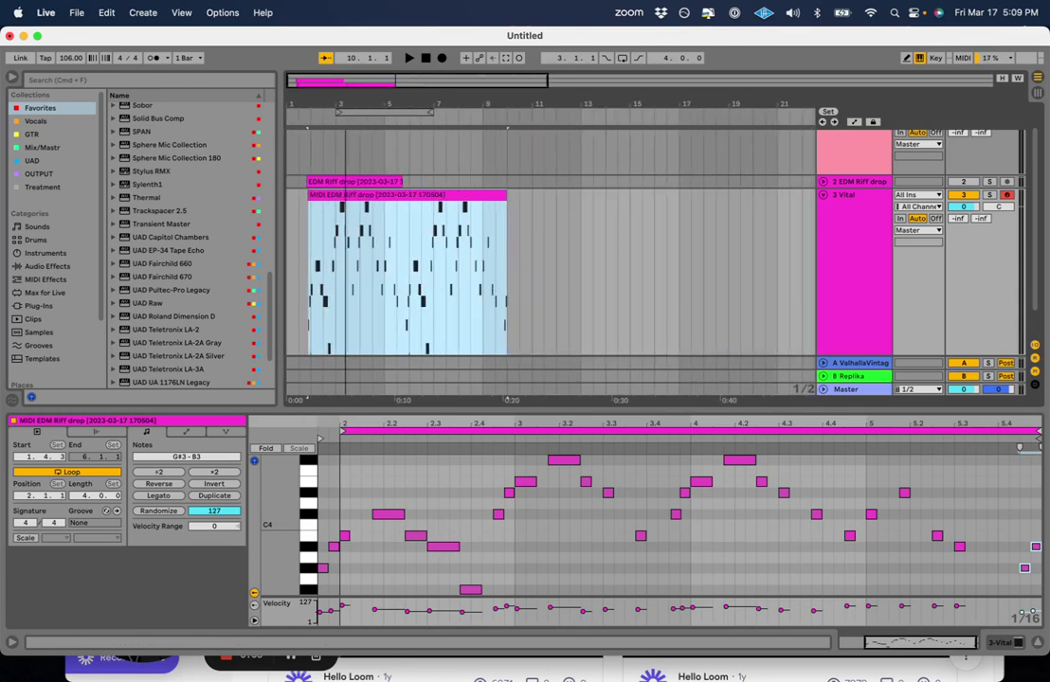
# Play the extended riff clip from near its start and fold the 1 Vital track.
pyautogui.click(318, 225)
pyautogui.press('space')
pyautogui.press('space')
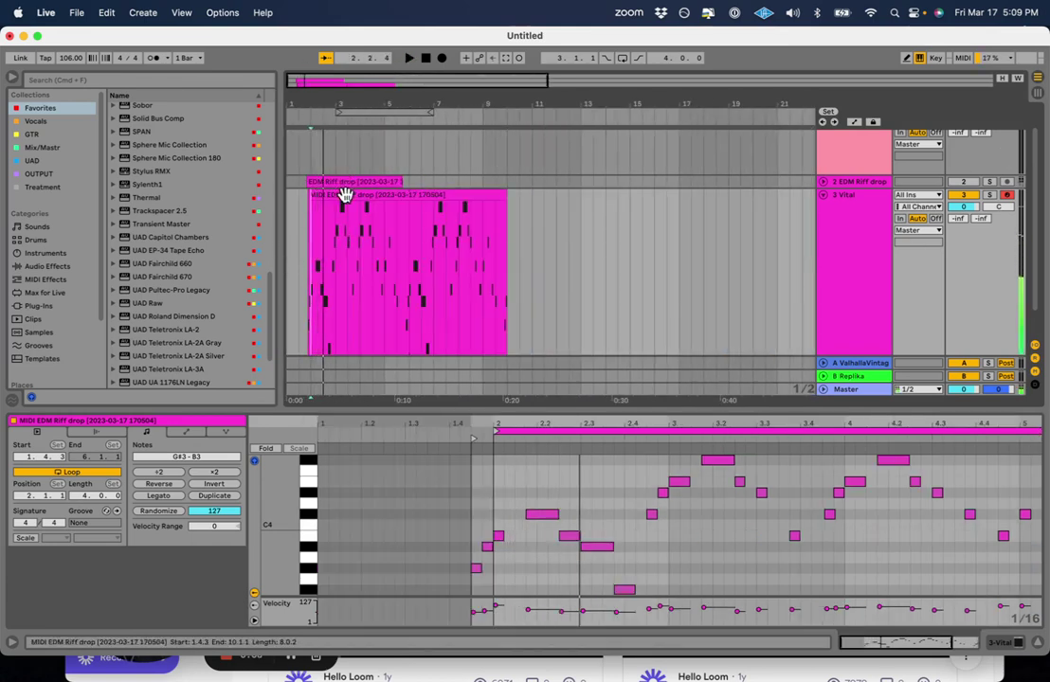
pyautogui.click(347, 194)
pyautogui.press('space')
pyautogui.scroll(3, 794, 156)
pyautogui.click(823, 137)
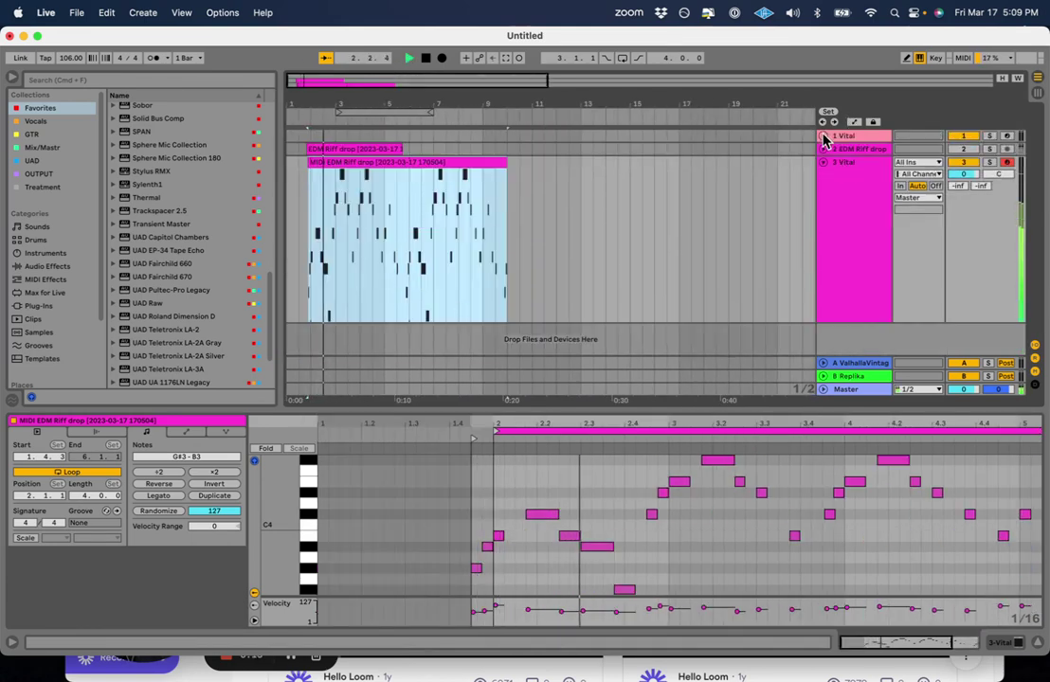
pyautogui.click(849, 180)
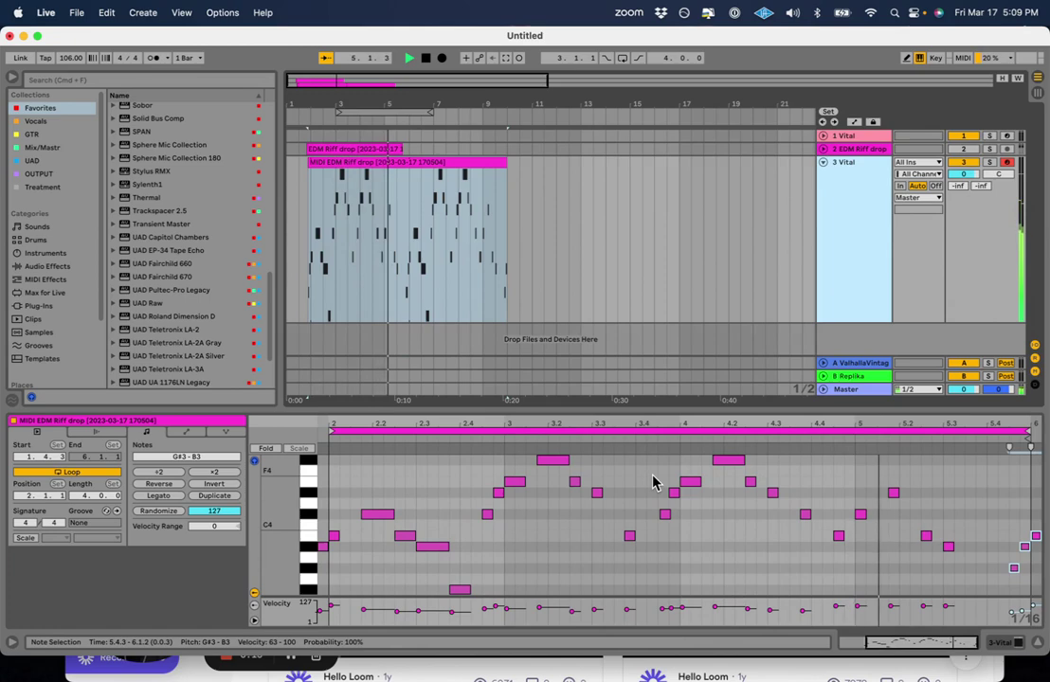
pyautogui.press('space')
pyautogui.moveTo(658, 474); pyautogui.dragTo(679, 543)
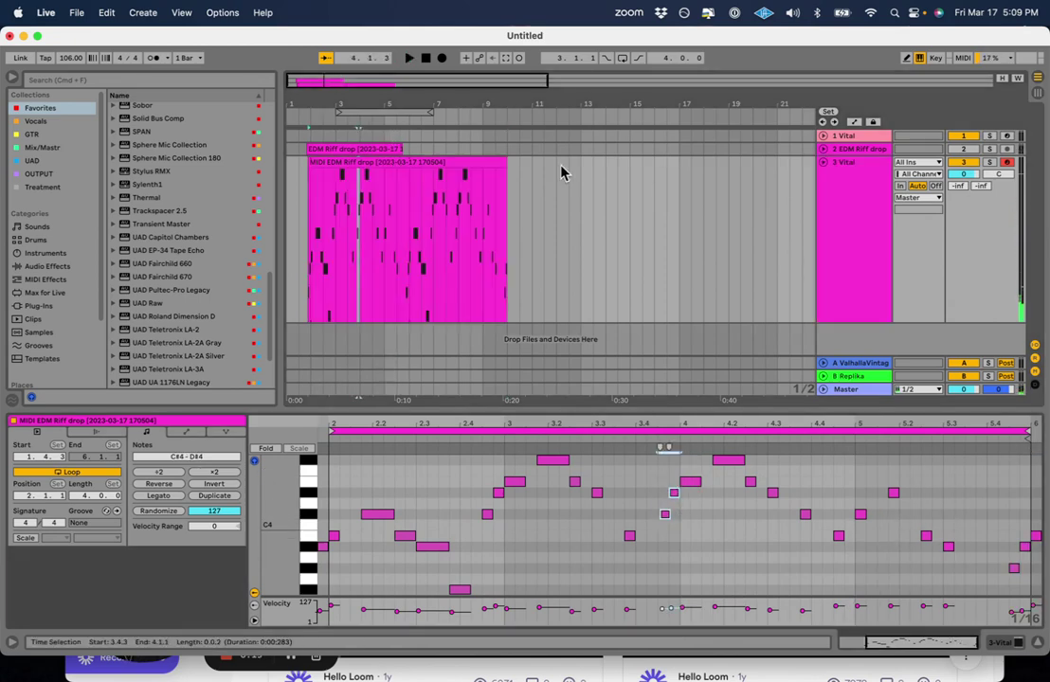
pyautogui.moveTo(321, 95); pyautogui.dragTo(317, 91)
pyautogui.moveTo(422, 94); pyautogui.dragTo(316, 92)
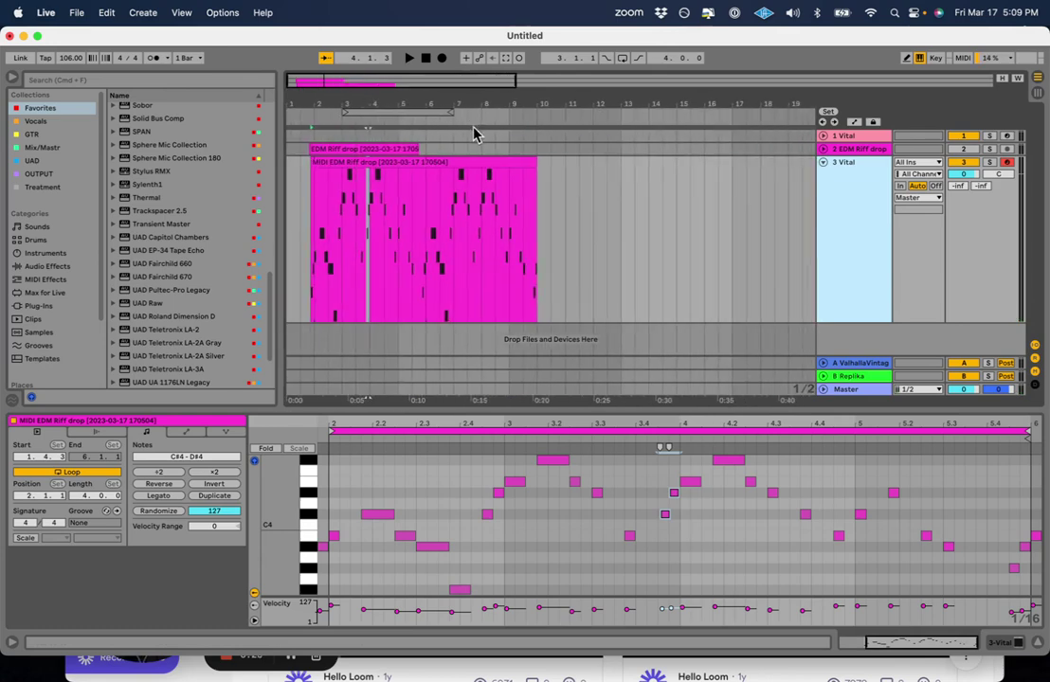
# Switch to the Downloads folder in Finder.
pyautogui.press('super+Tab')
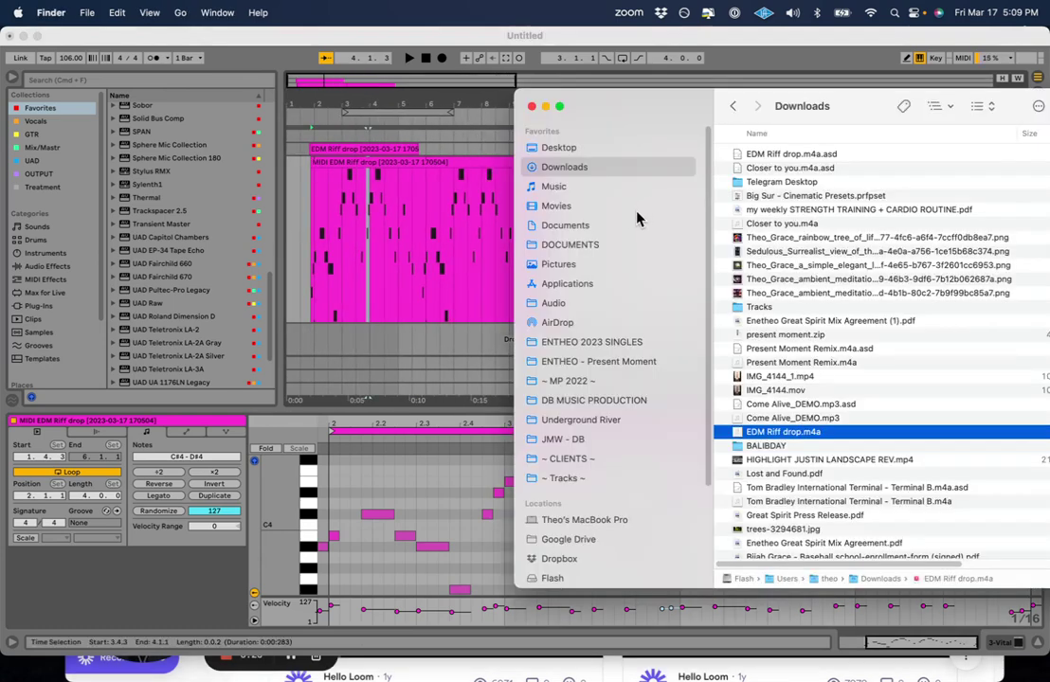